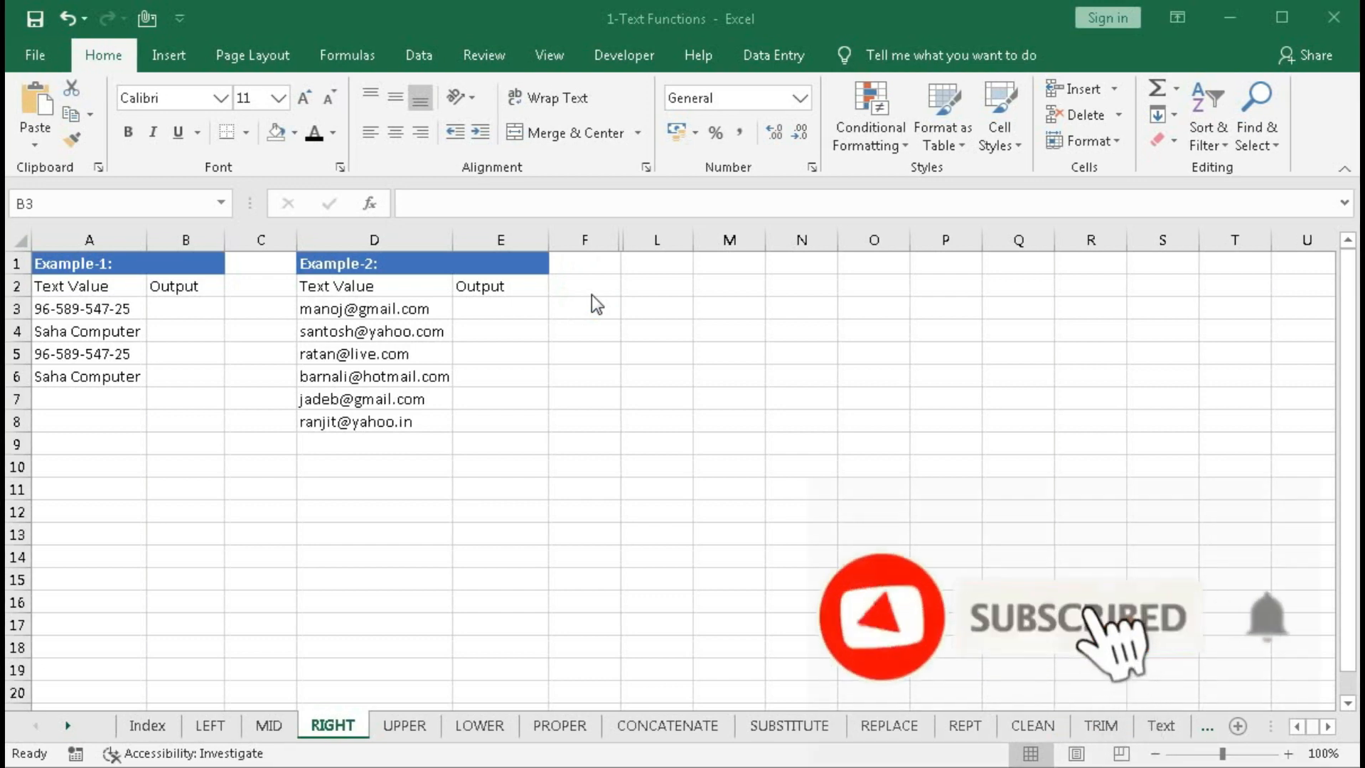
Insert the RIGHT text function into B3 and bring up its Text and Num_chars arguments.
left_click(357, 57)
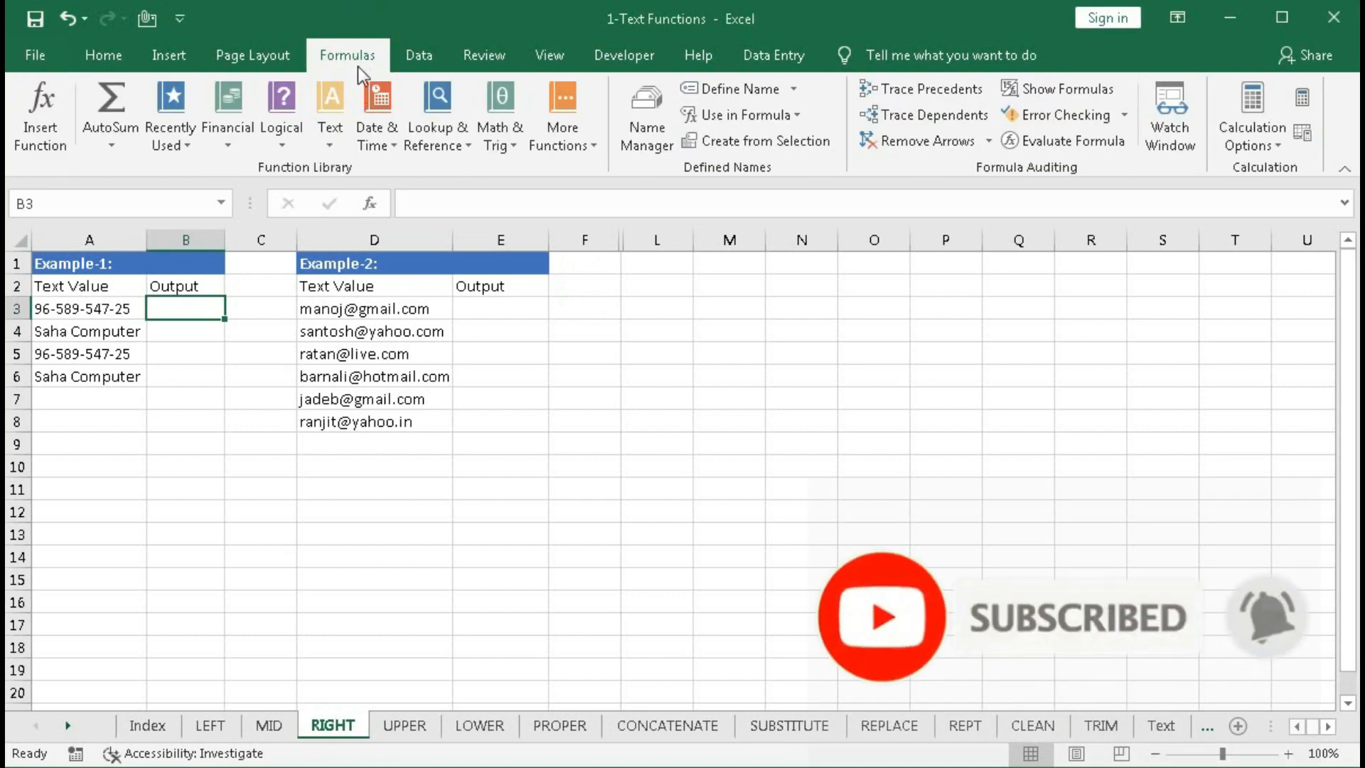
left_click(325, 145)
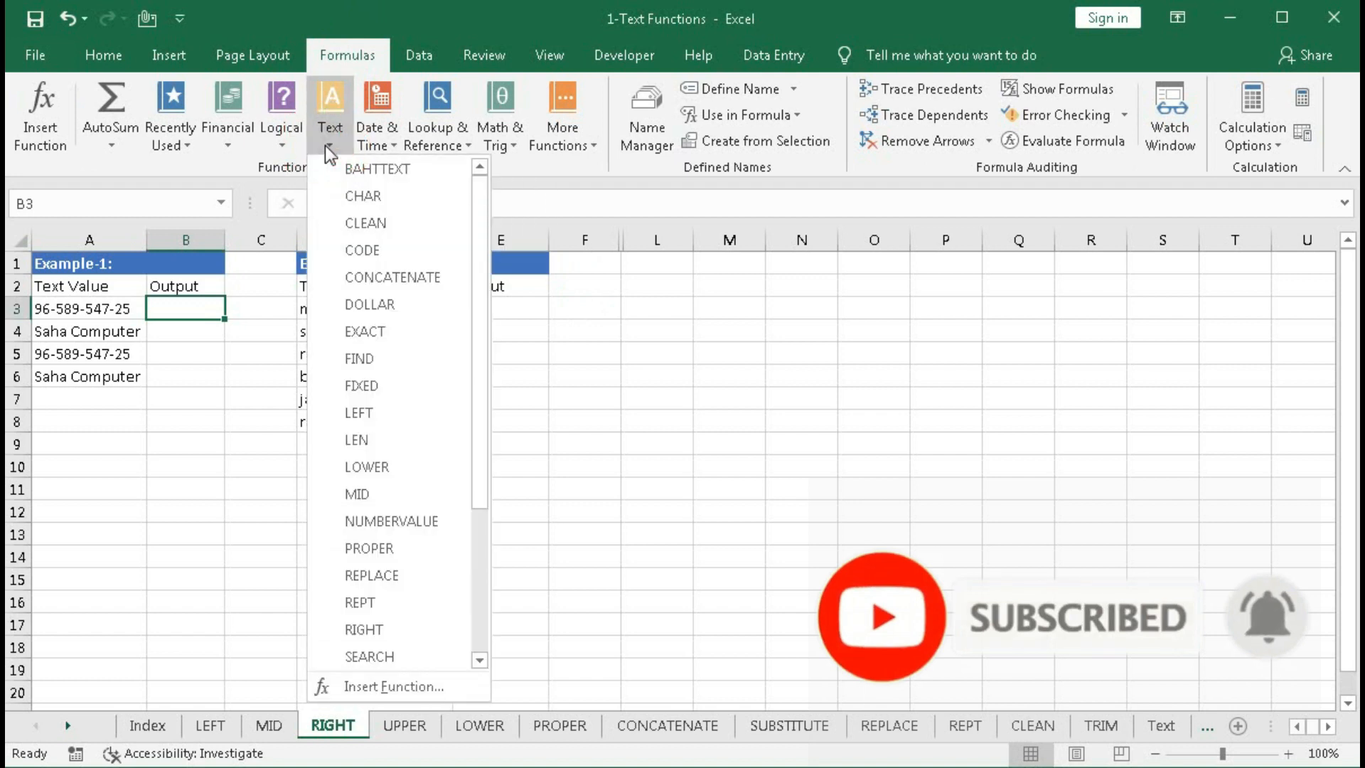
left_click(365, 630)
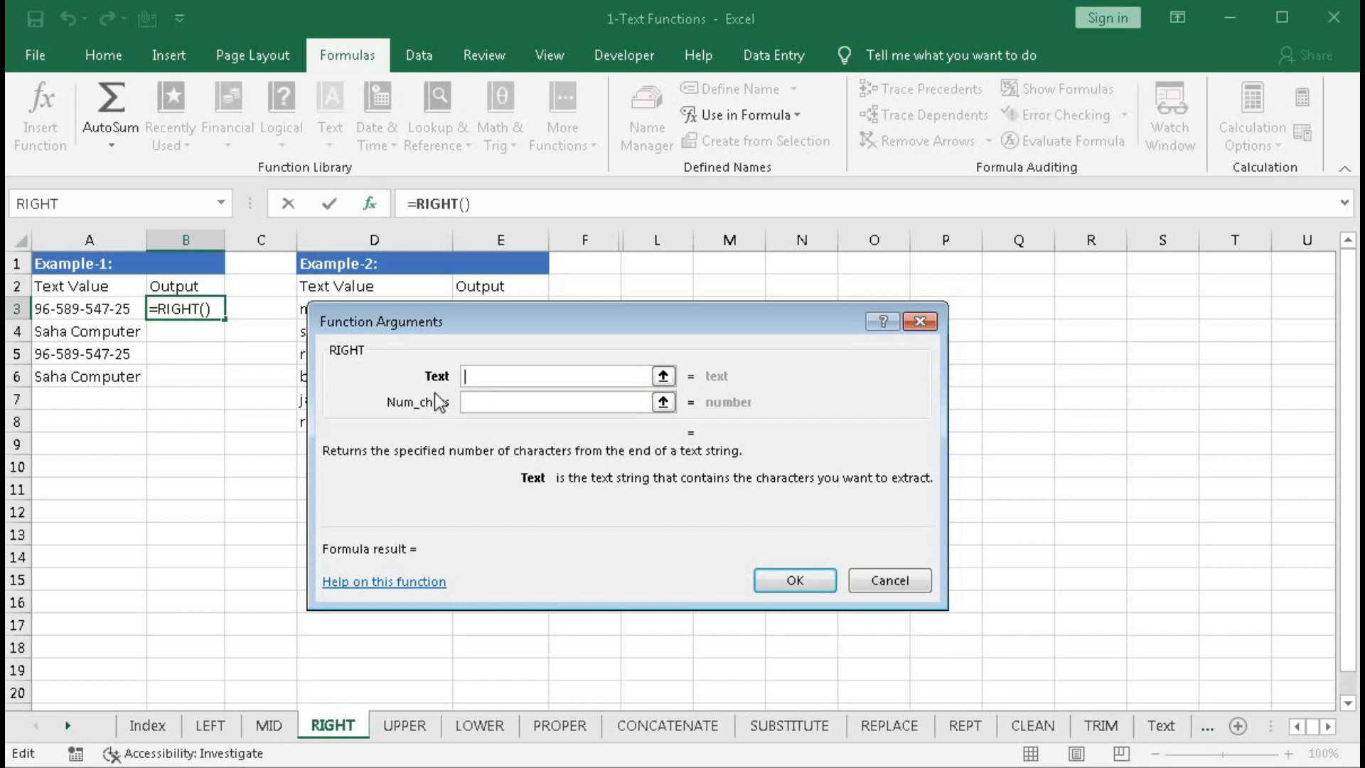
left_click(481, 399)
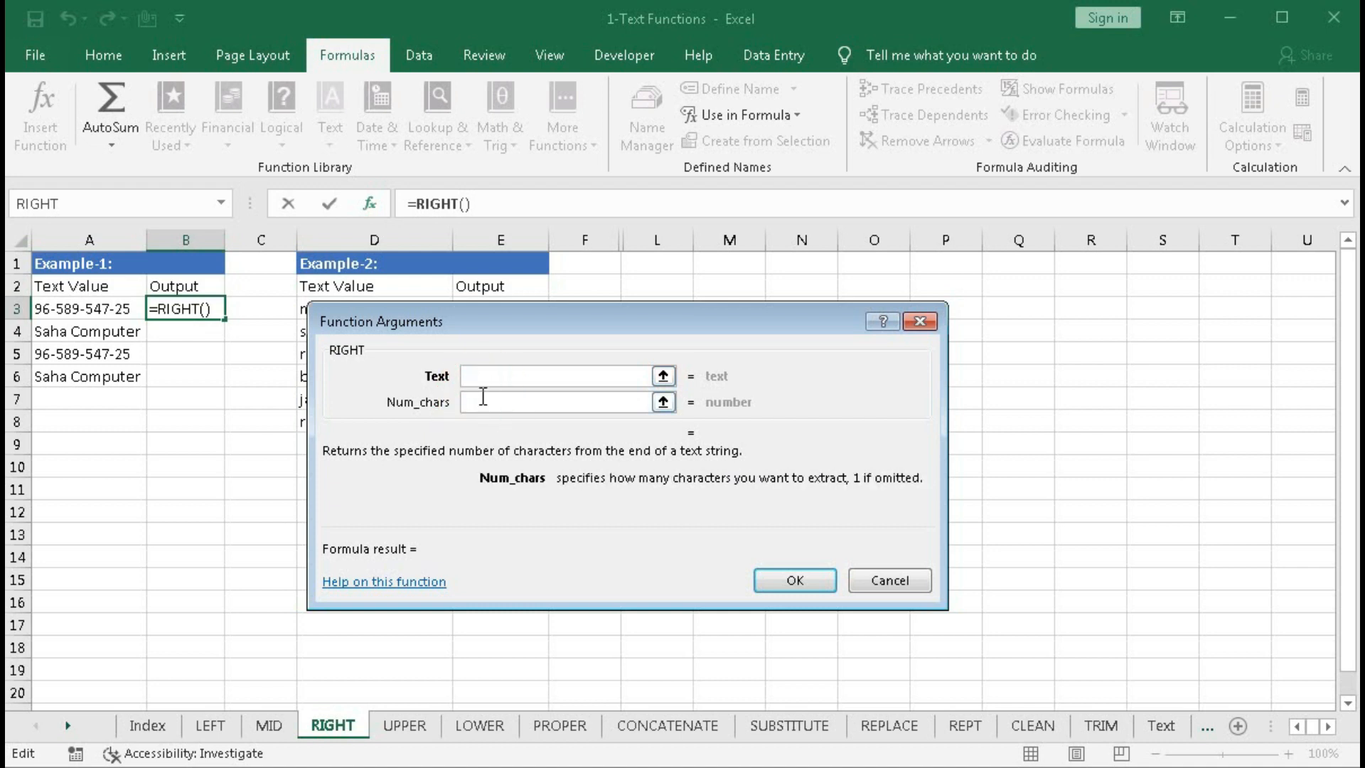
left_click(482, 376)
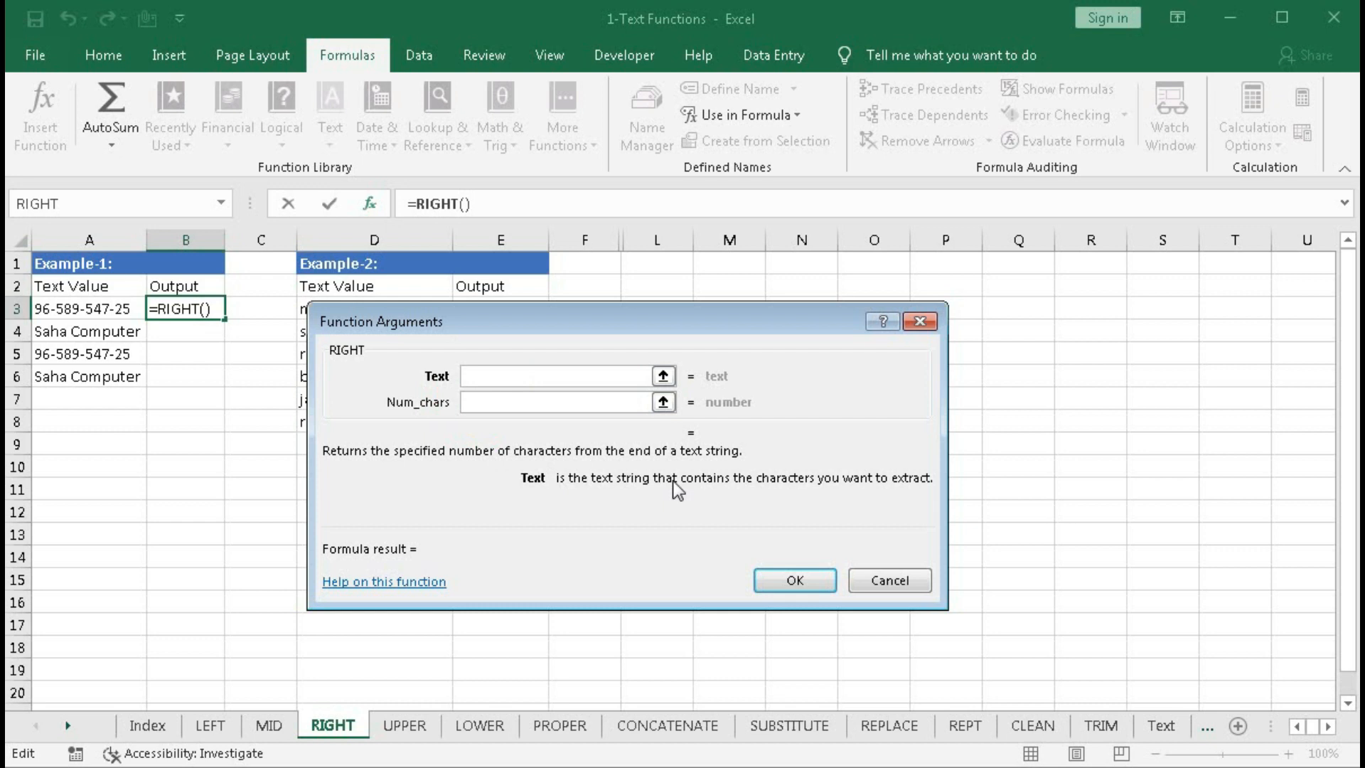
Set the function's Text argument to A3, leave Num_chars empty after trying 2, and confirm the formula.
left_click(472, 377)
left_click(57, 310)
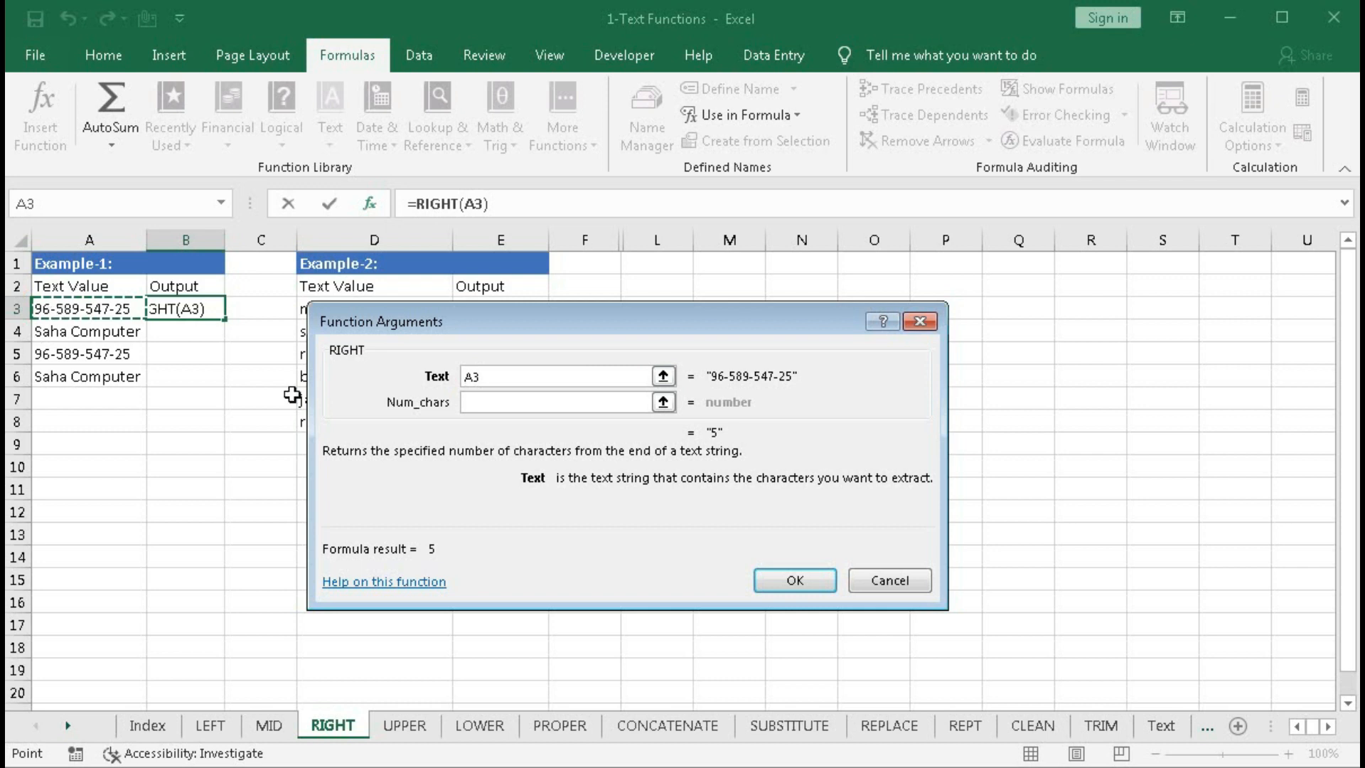
left_click(468, 403)
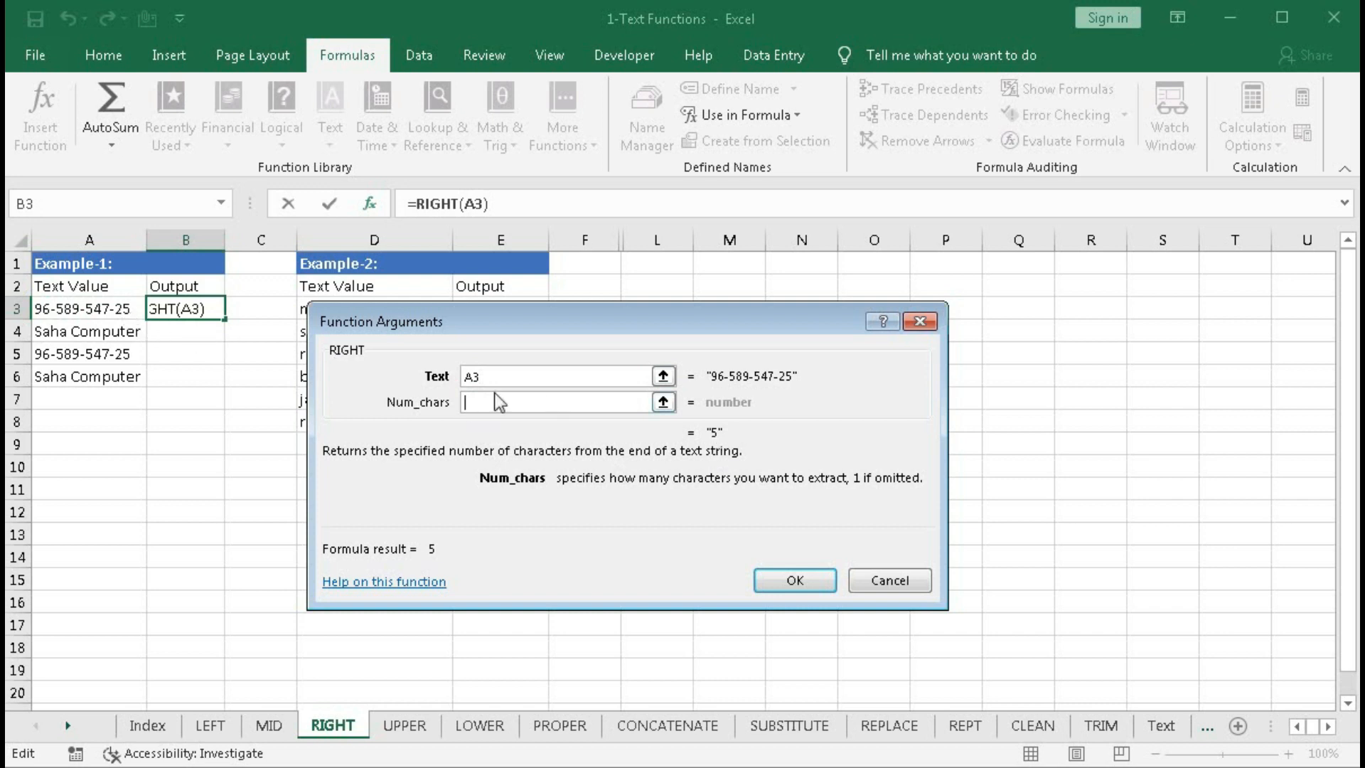
type("2")
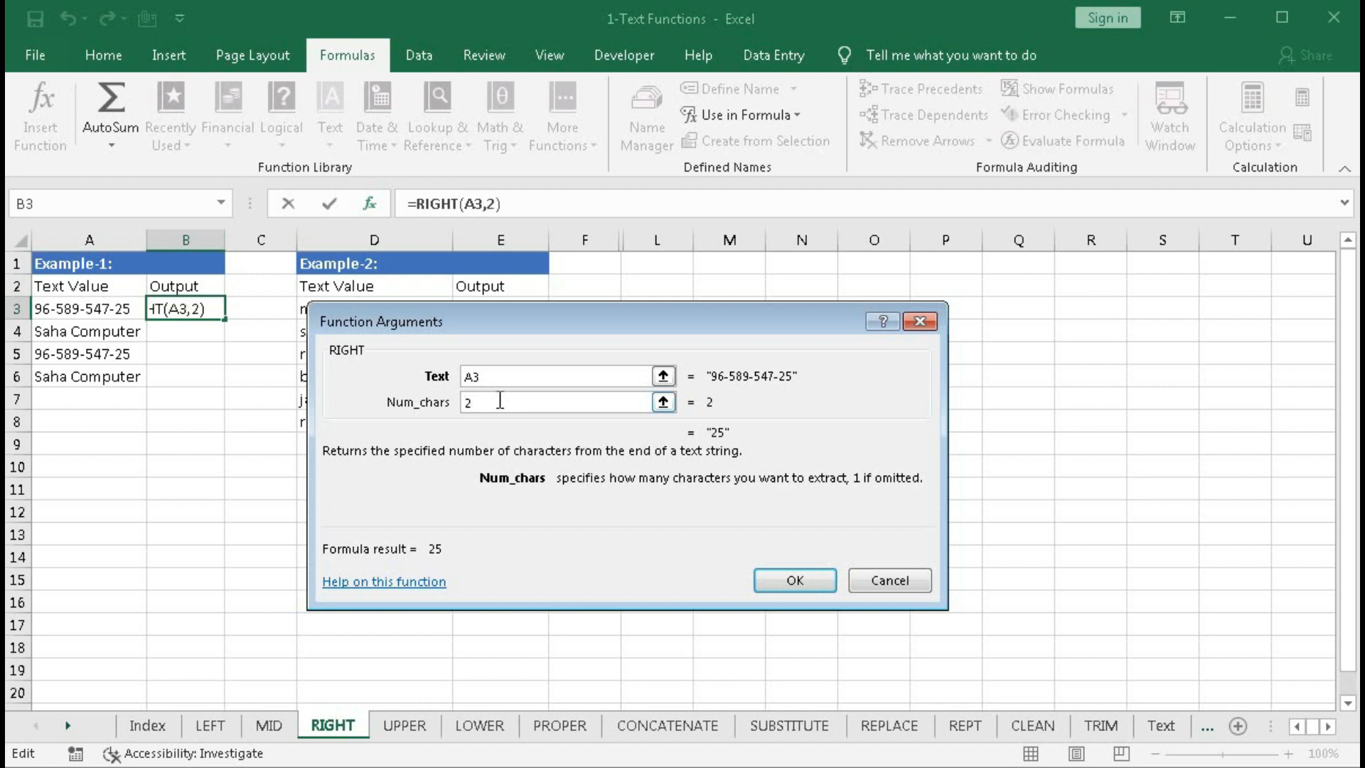
key("BackSpace")
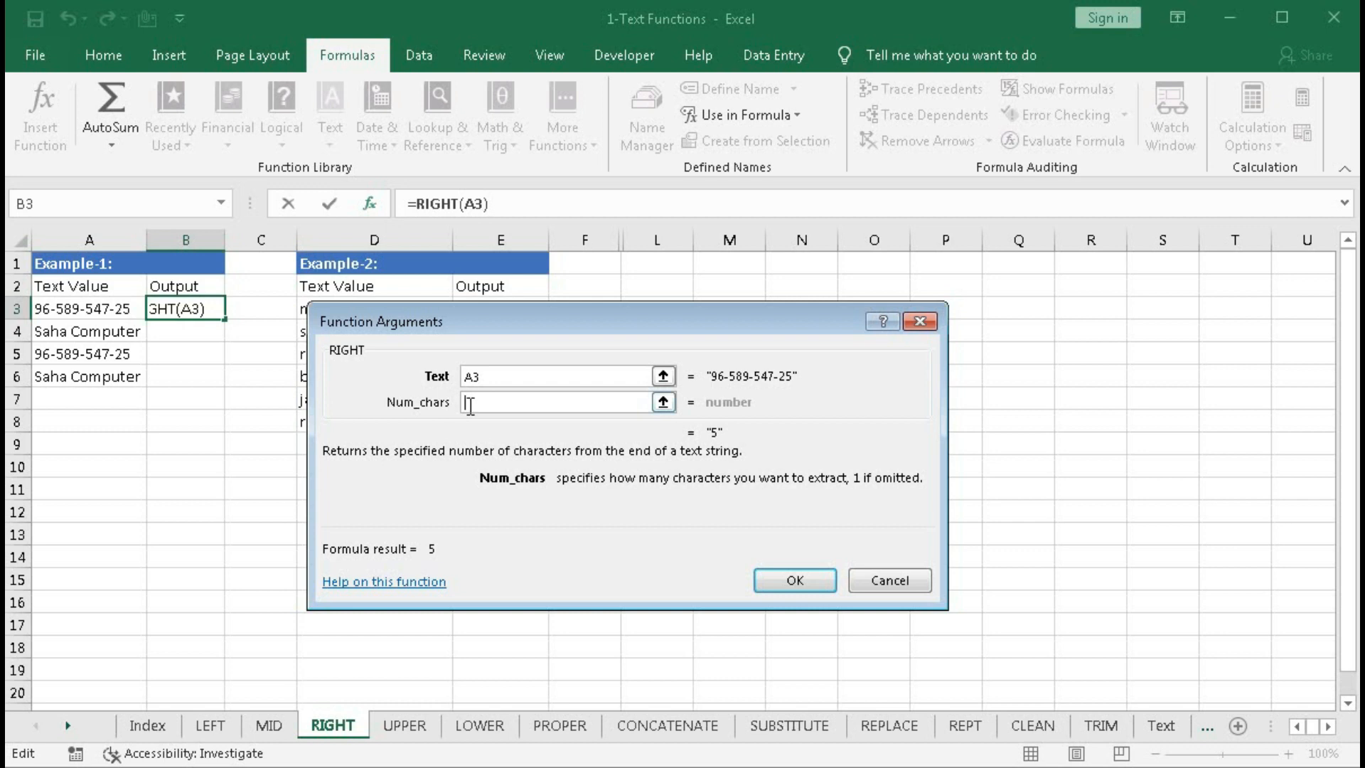
left_click(771, 578)
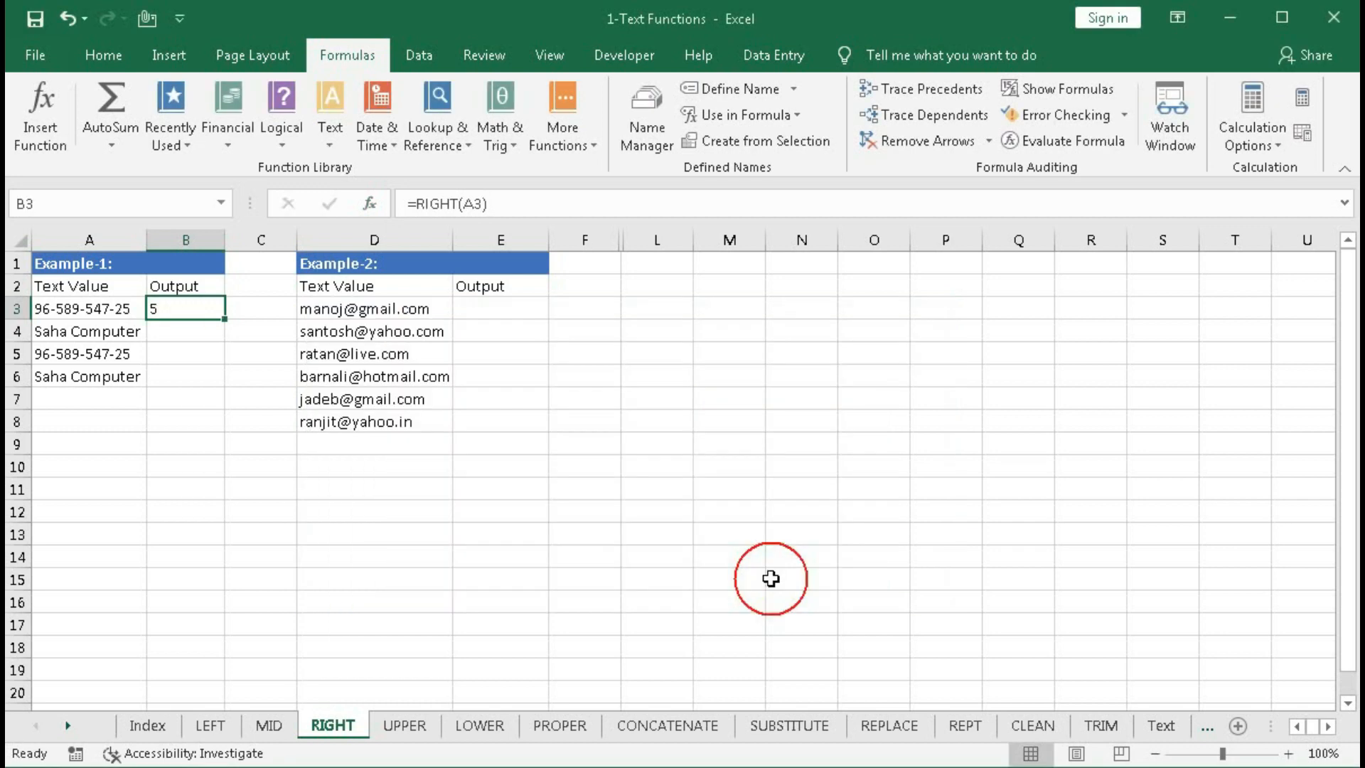
Review the RIGHT formula in B3 and fill it down to B4.
double_click(174, 309)
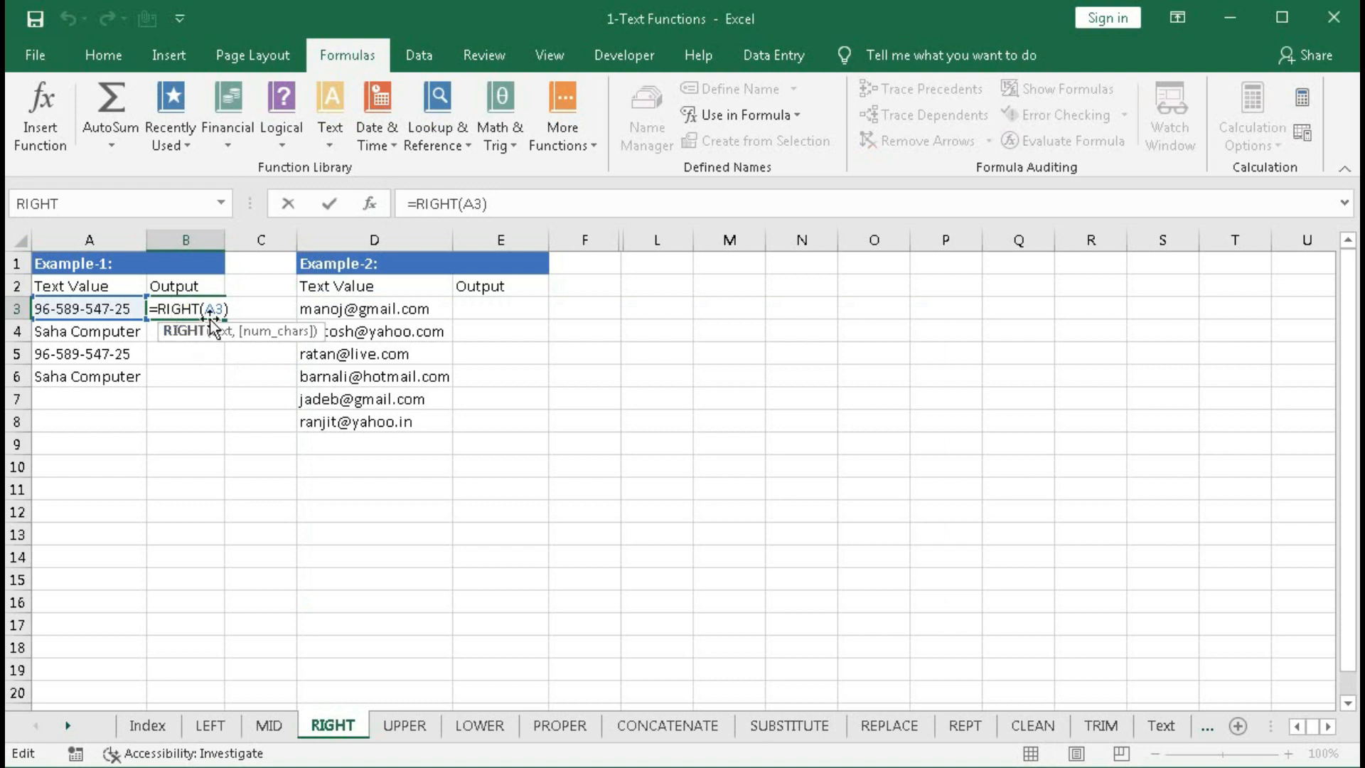
left_click(199, 329)
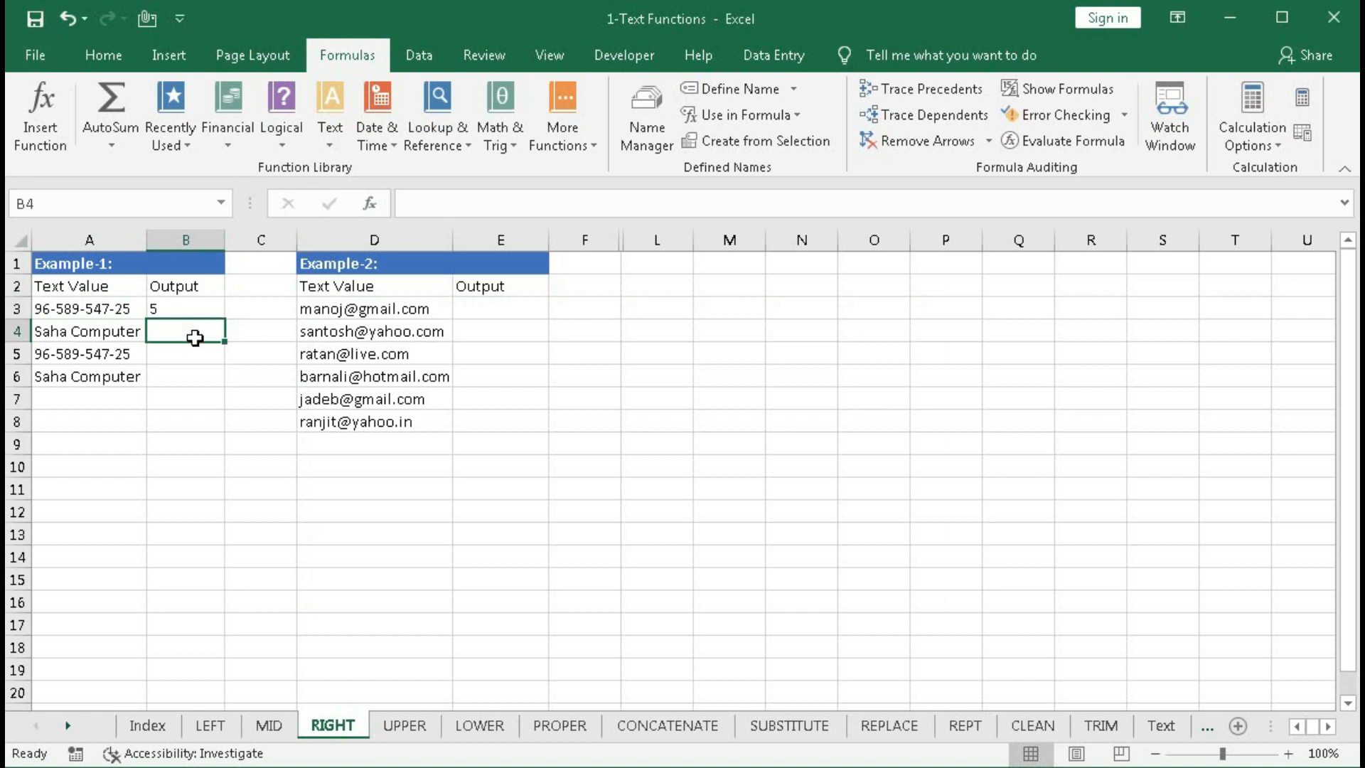
left_click(196, 311)
left_click_drag(226, 322, 225, 342)
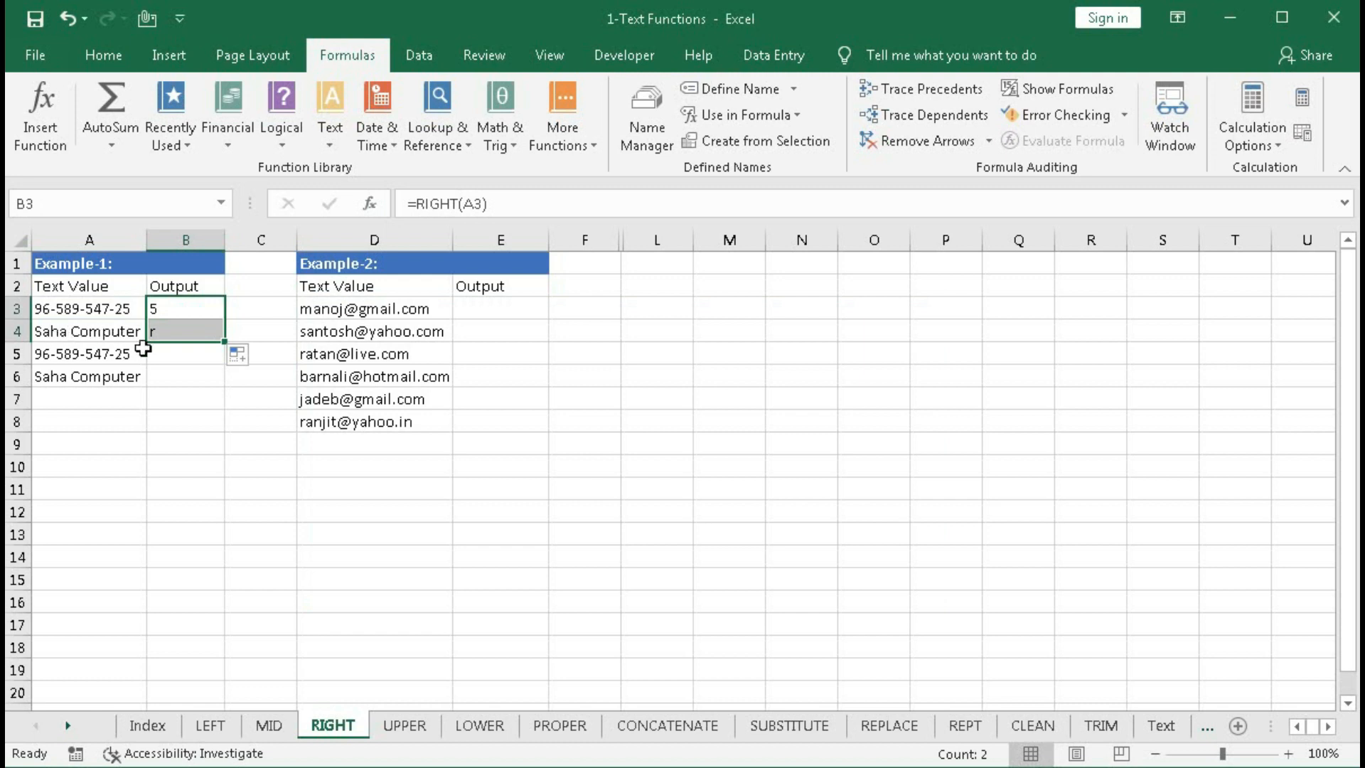
Enter =RIGHT(A5,2) in B5 to extract the last two characters of the text value.
left_click(170, 356)
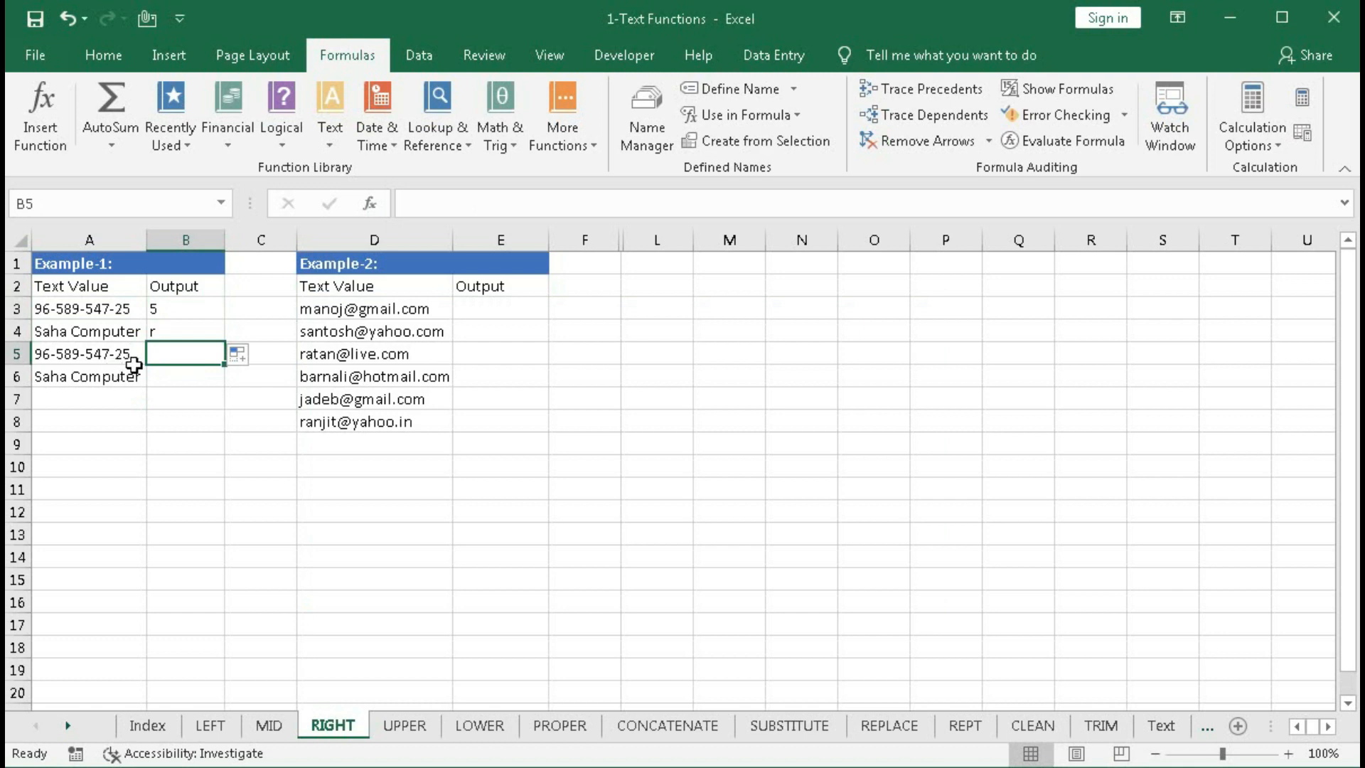
type("=rig")
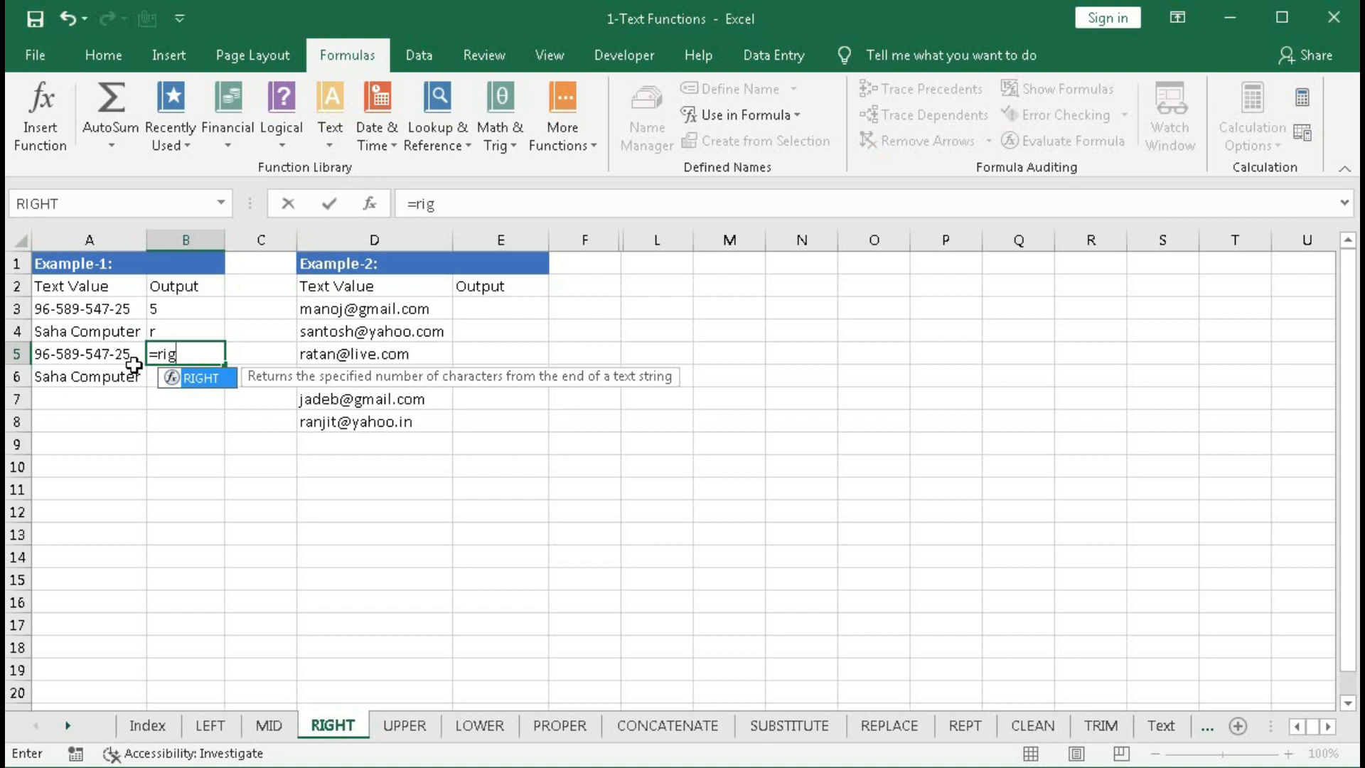
key("Tab")
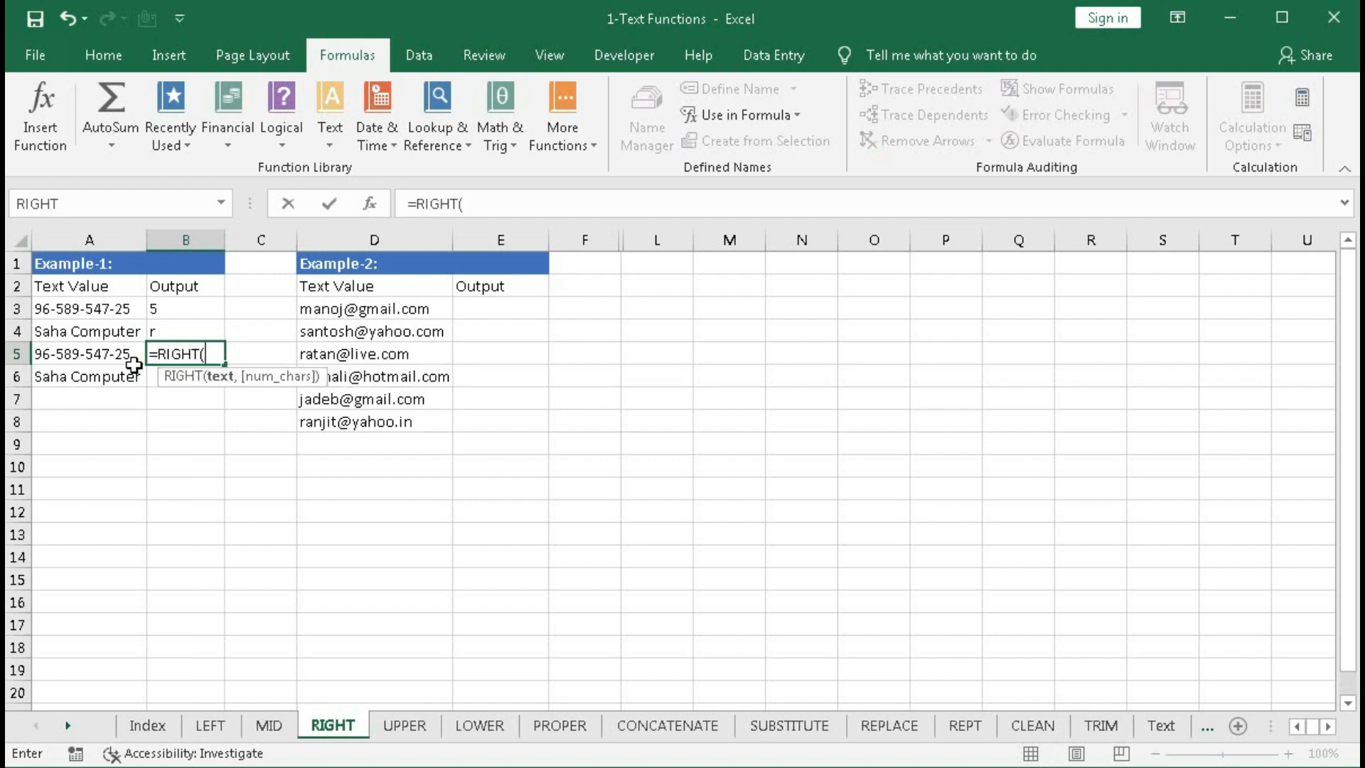
left_click(127, 357)
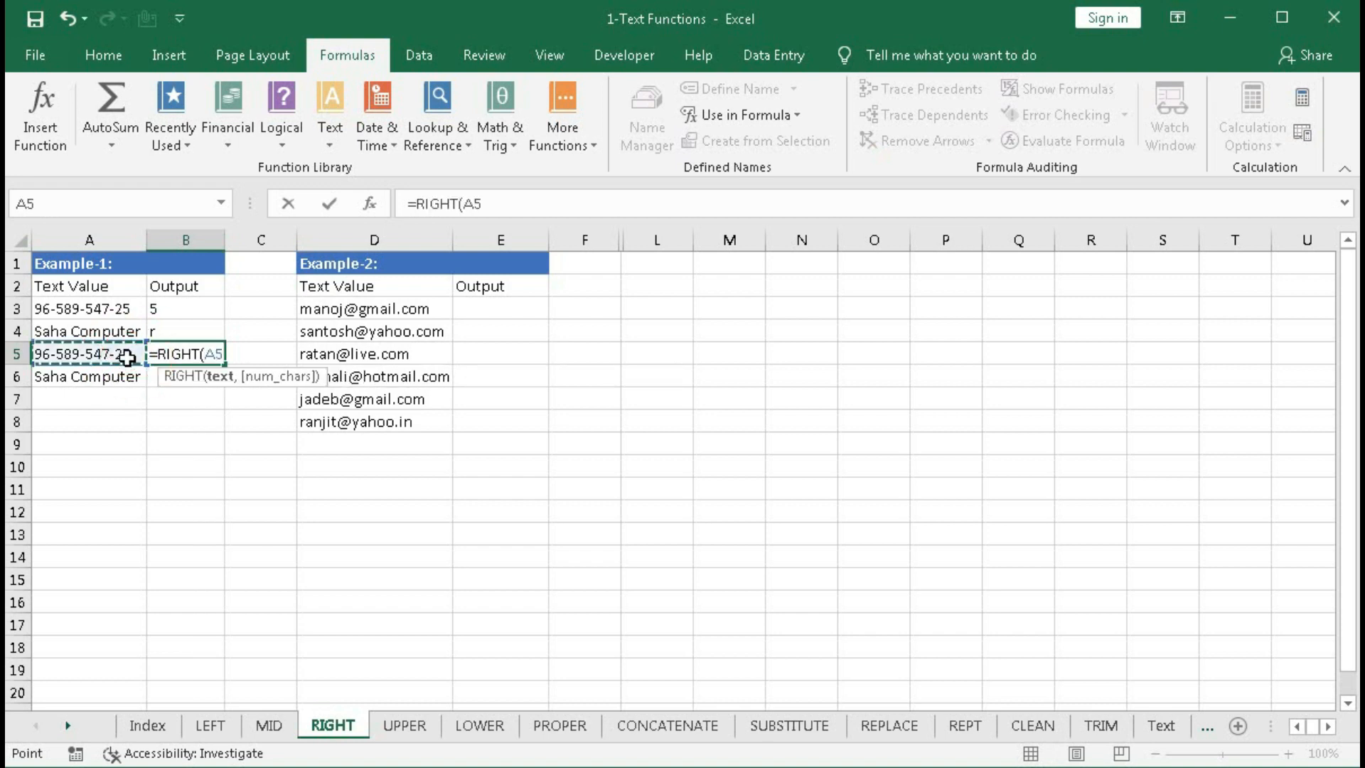
type(",2")
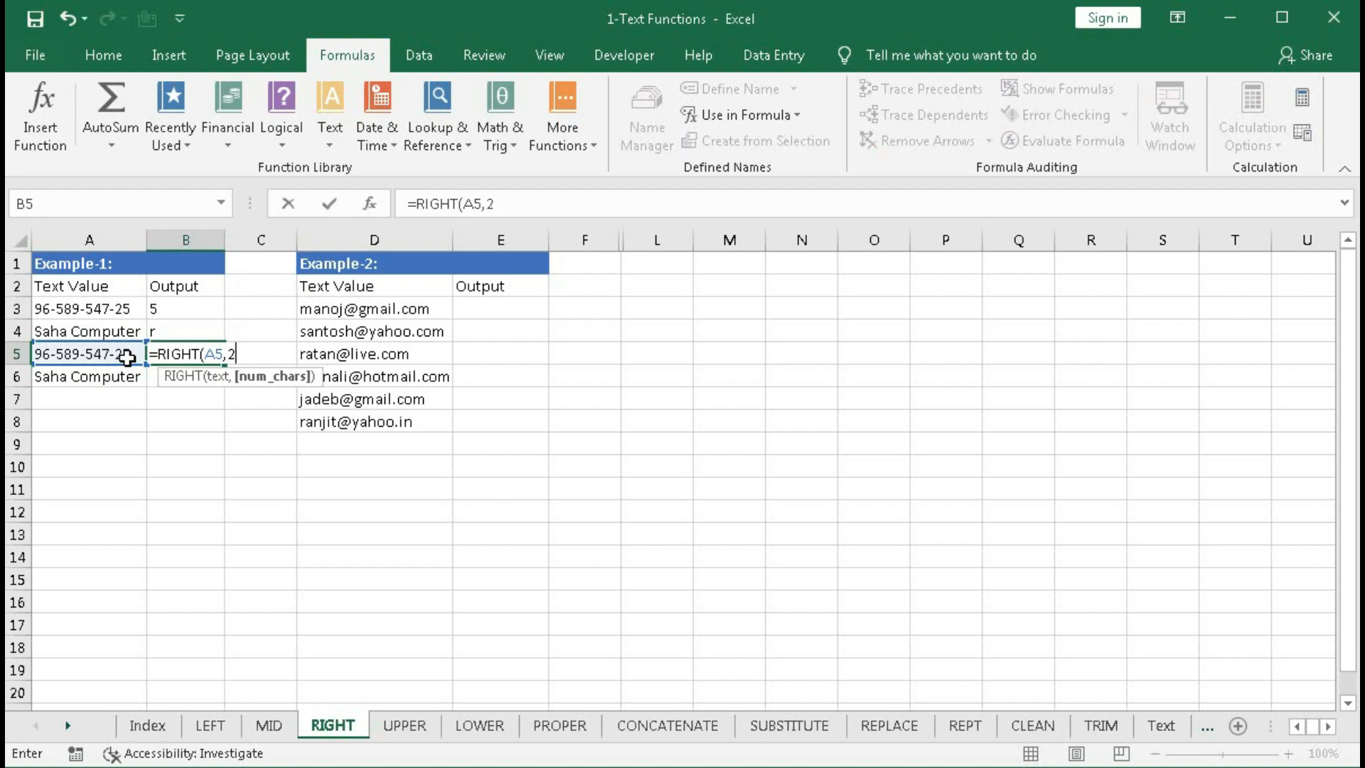
type(")")
key("Return")
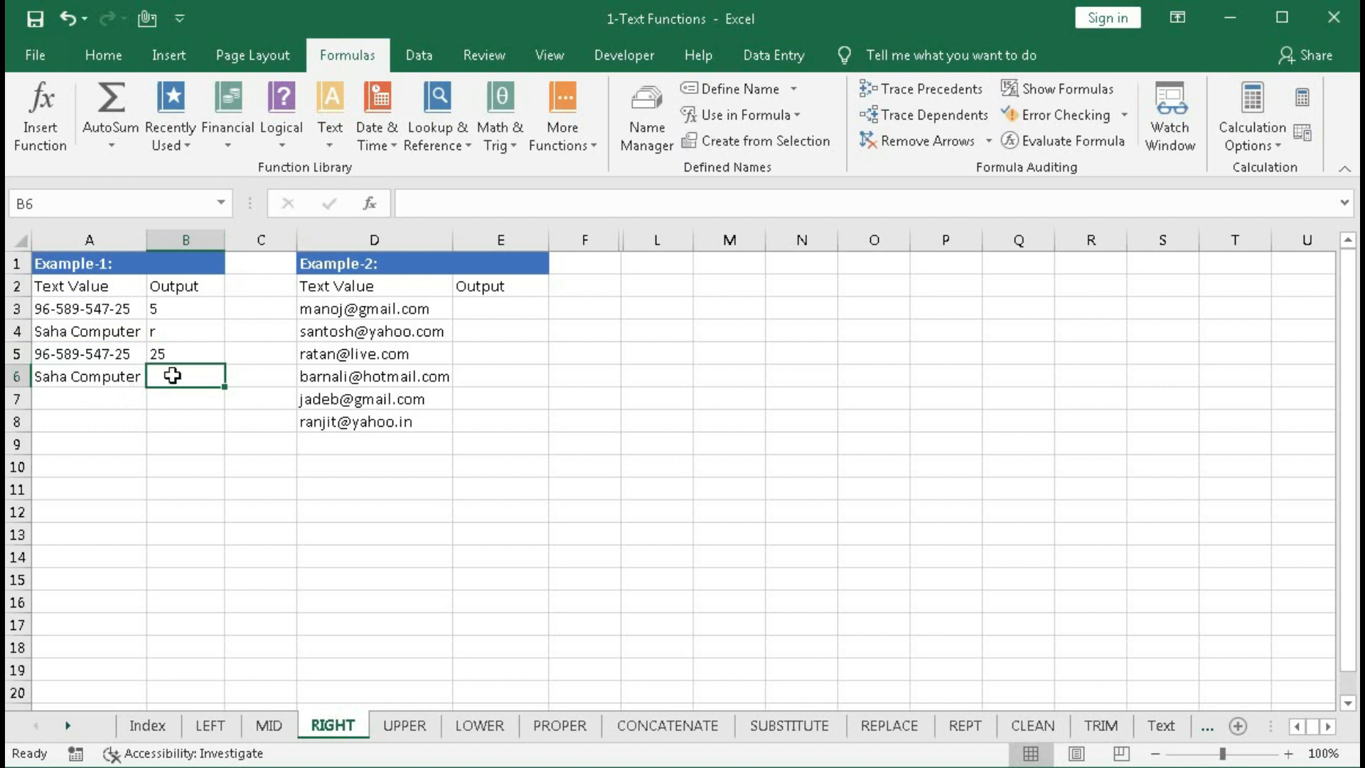
Enter =RIGHT(A6,8) in B6 to extract the last eight characters of the text value.
type("=ri")
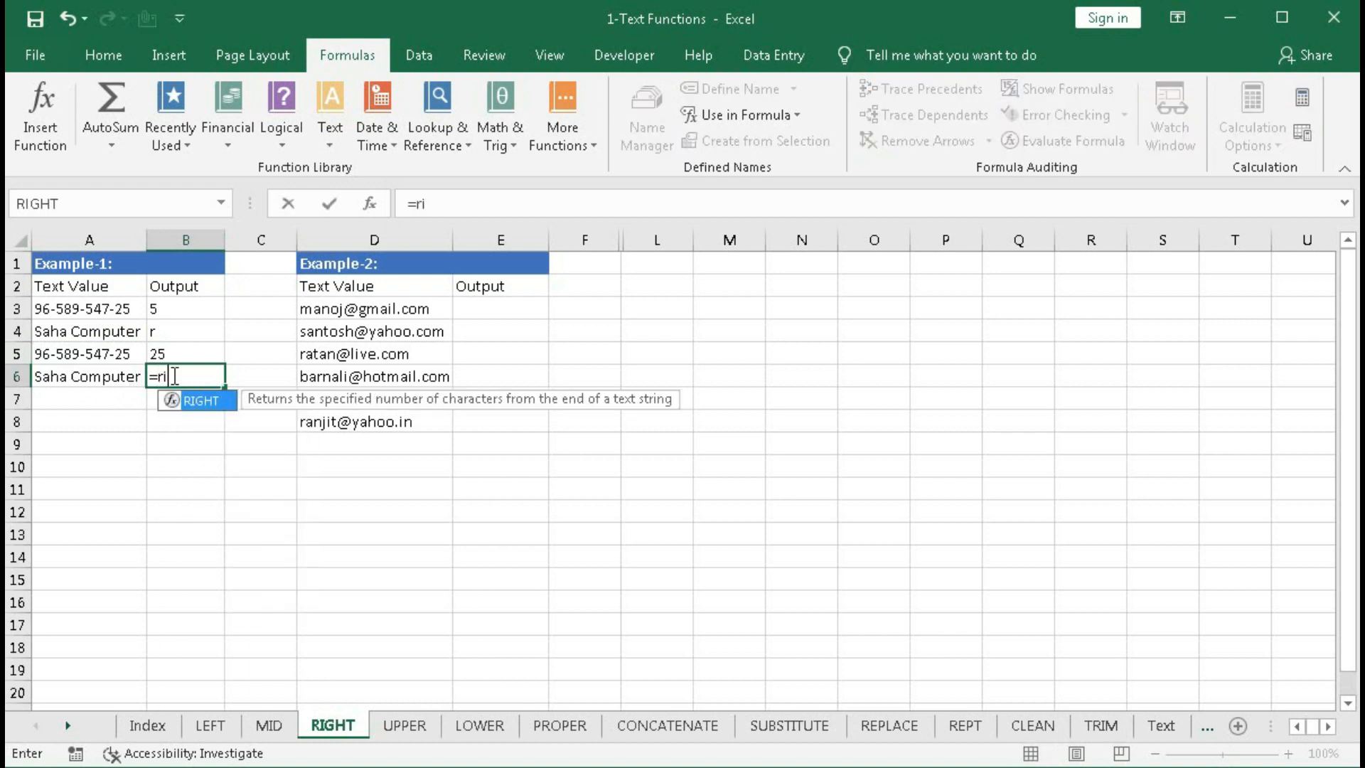
key("Tab")
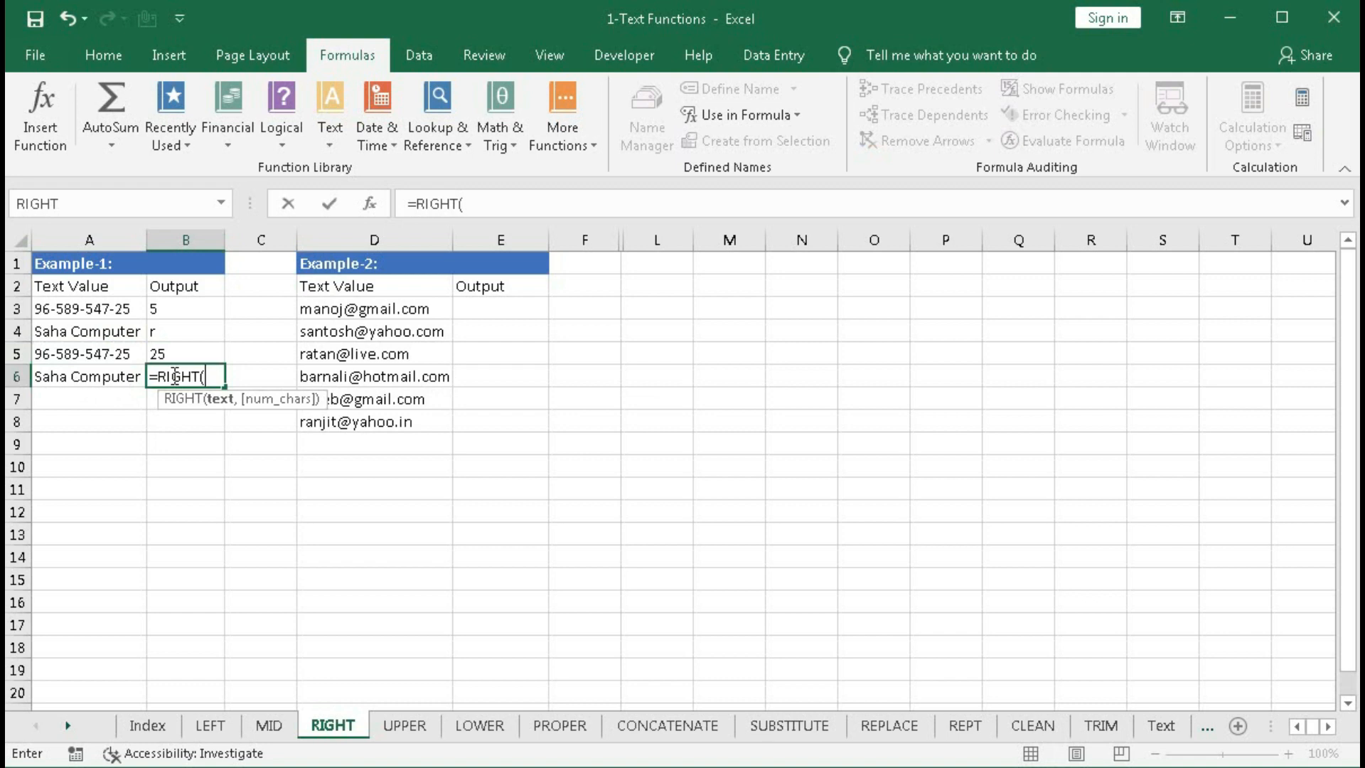
left_click(103, 371)
type(",8")
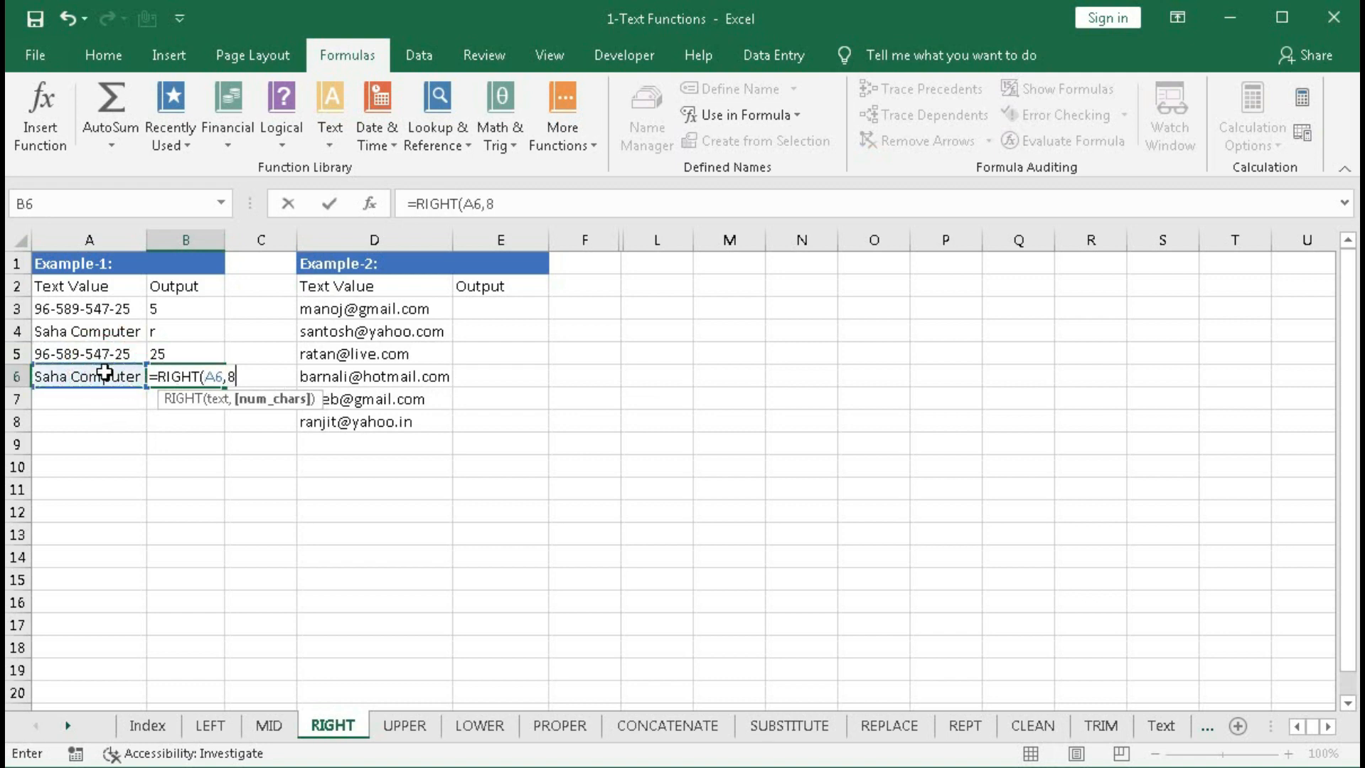
type(")")
key("Return")
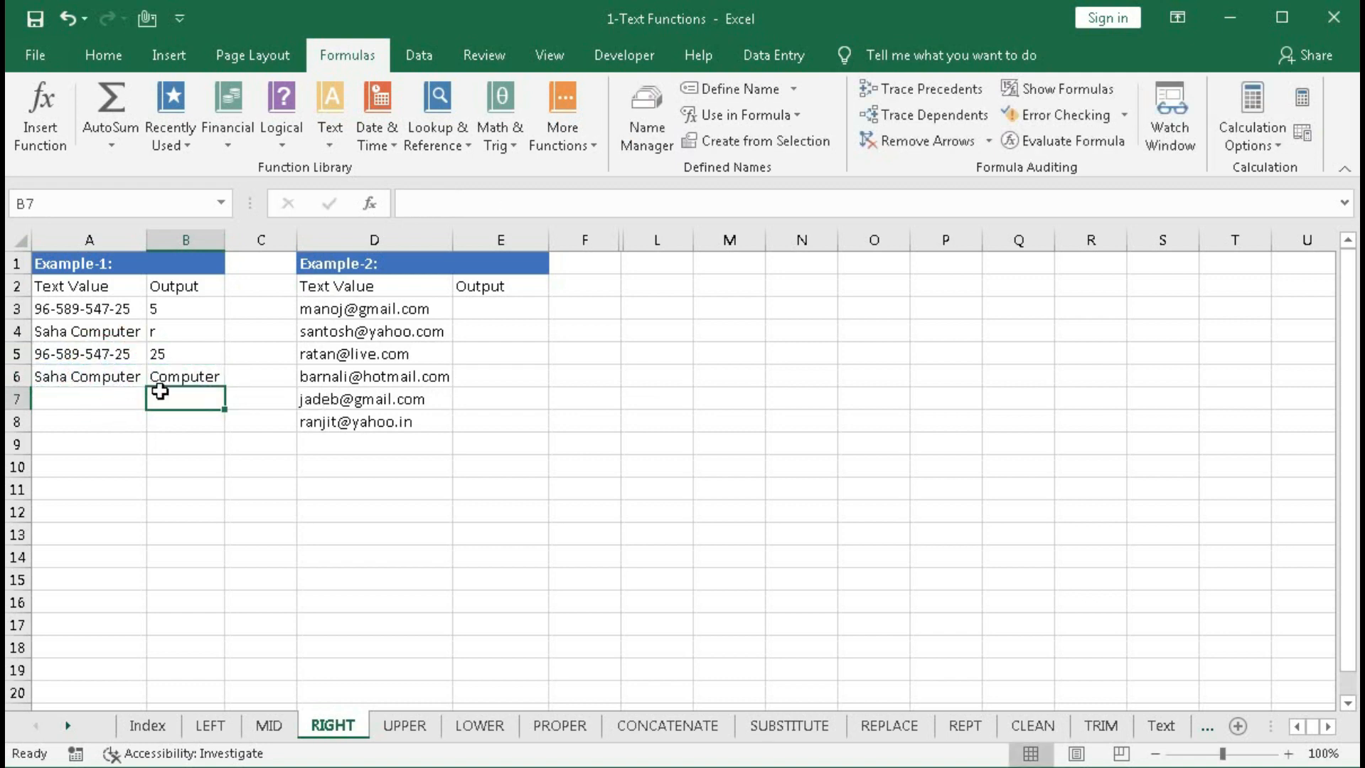
left_click(162, 379)
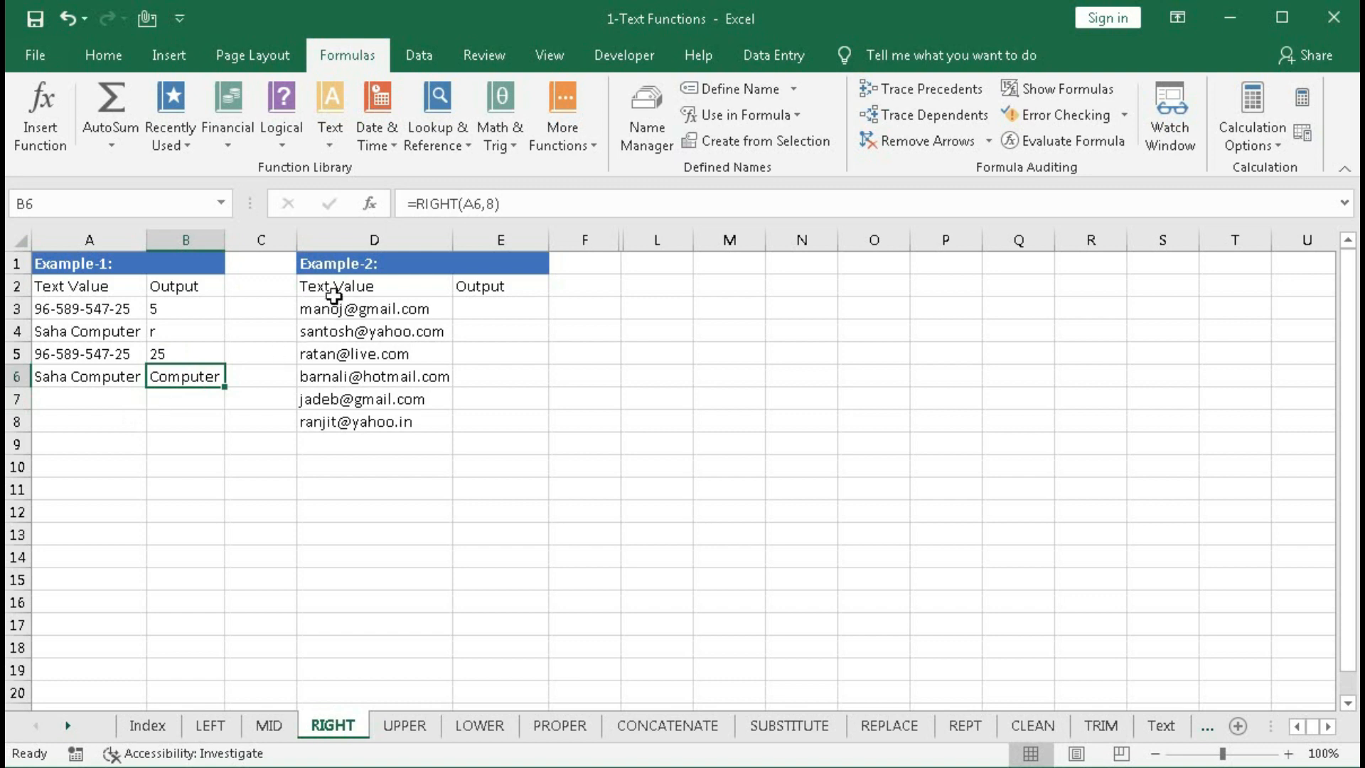
Start a formula in E3 for the first Example-2 e-mail address with =RIGHT(D3,LEN(D3)-.
left_click_drag(340, 310, 345, 421)
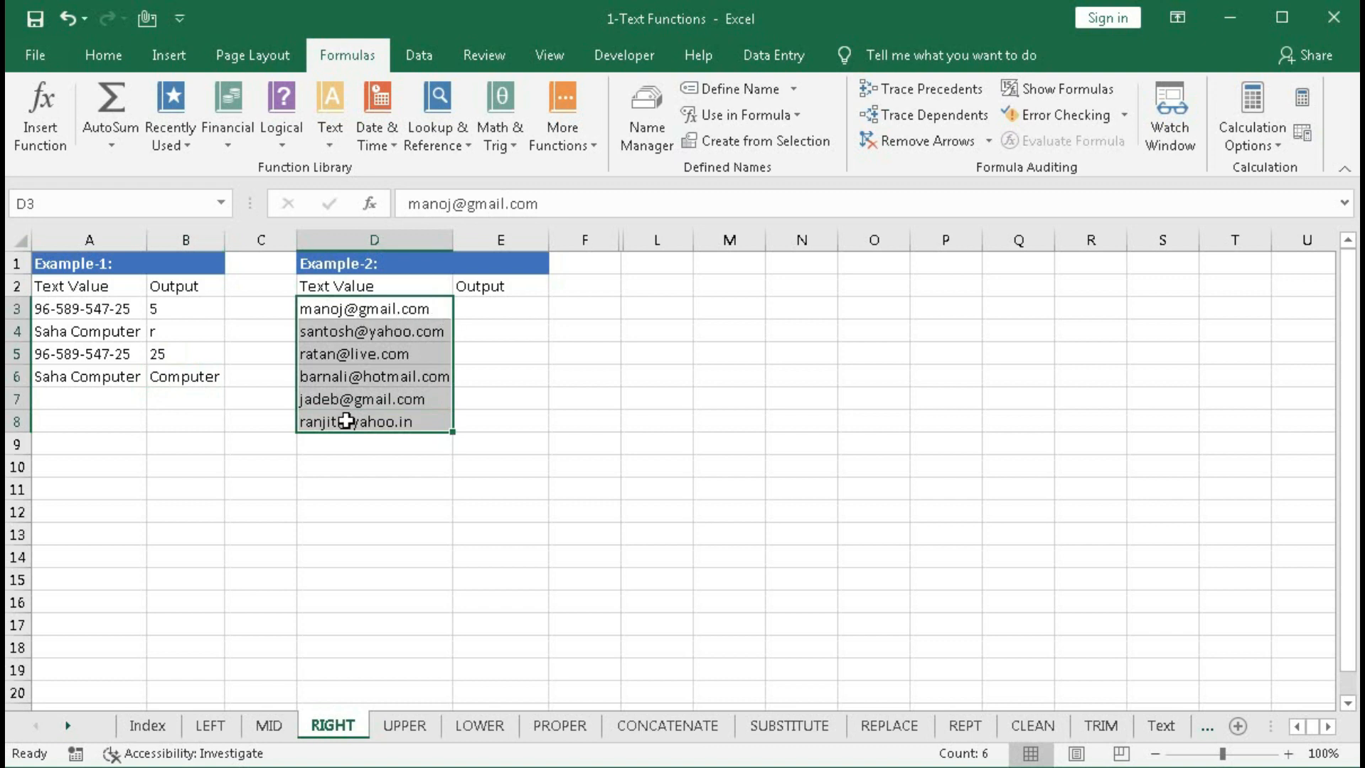
left_click(483, 307)
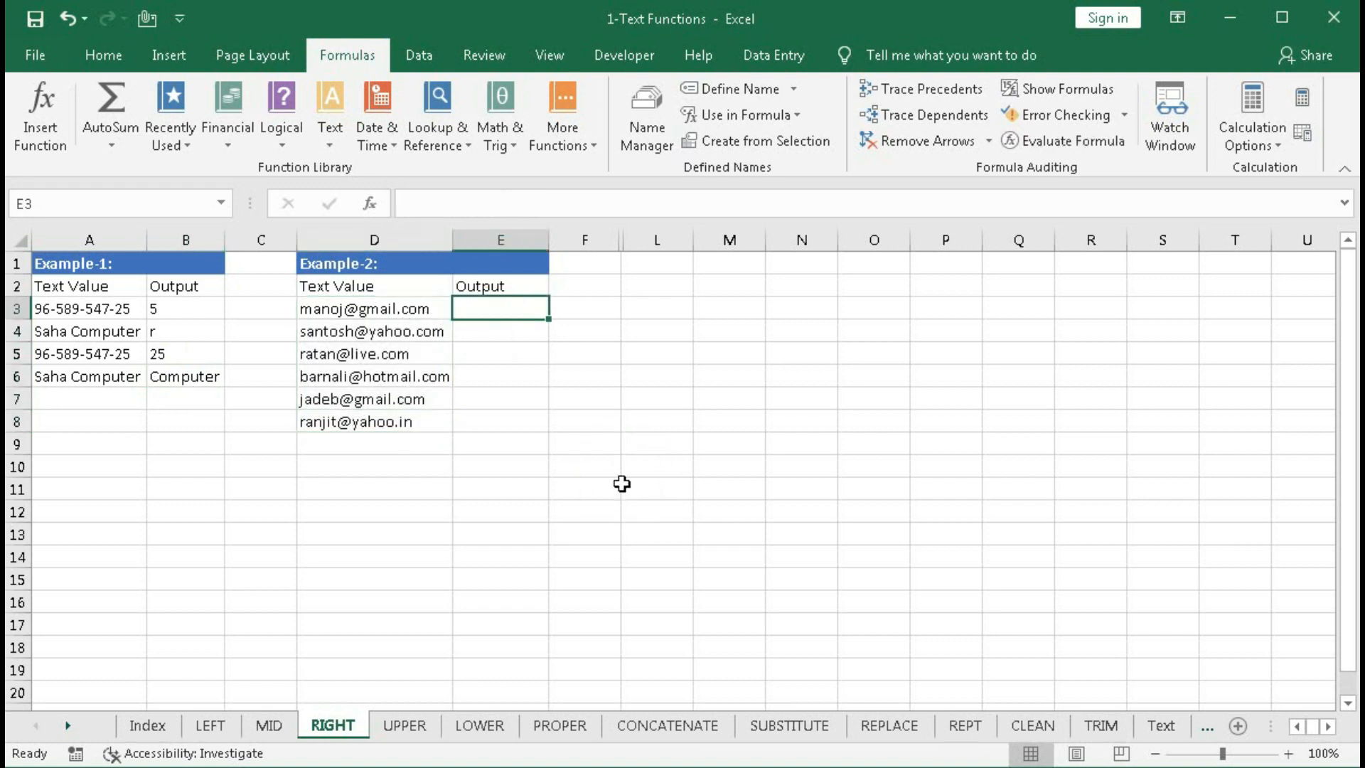
type("=r")
key("Tab")
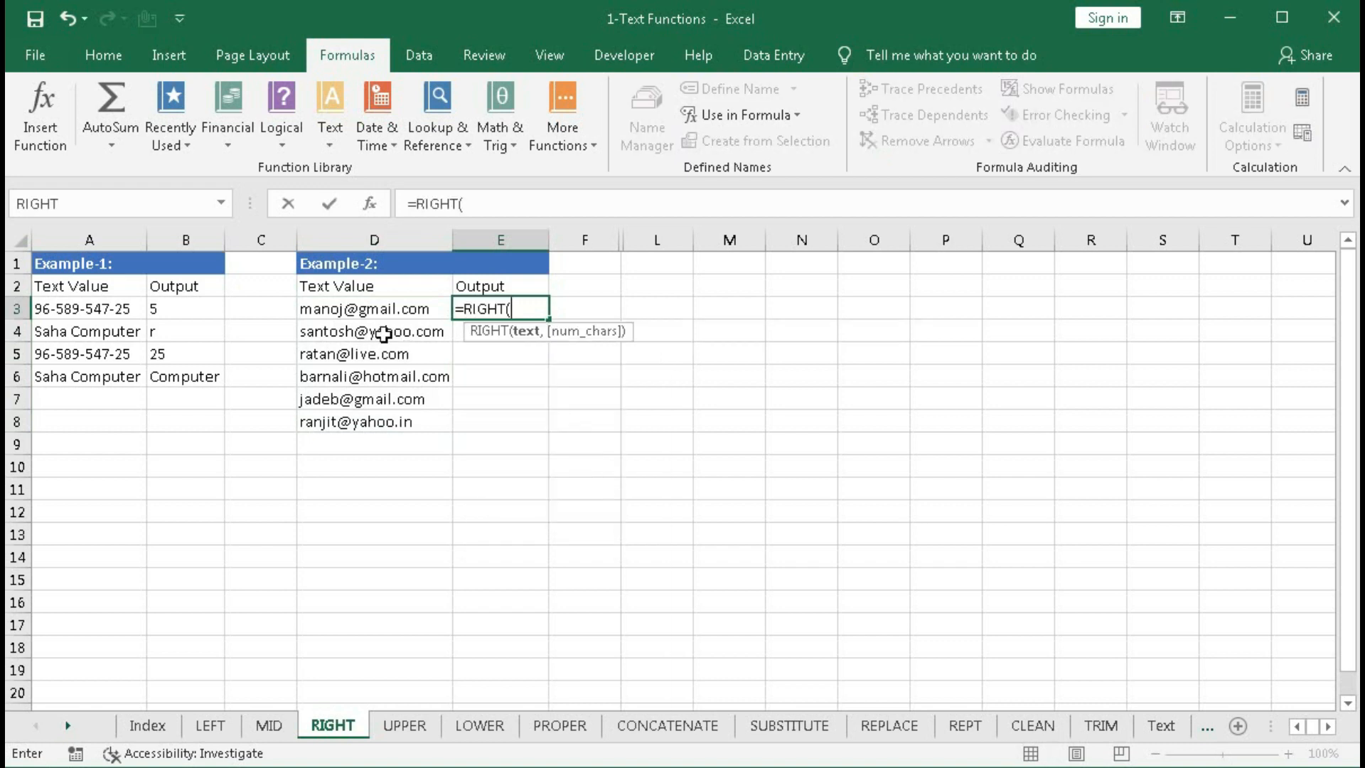
left_click(353, 309)
type(",")
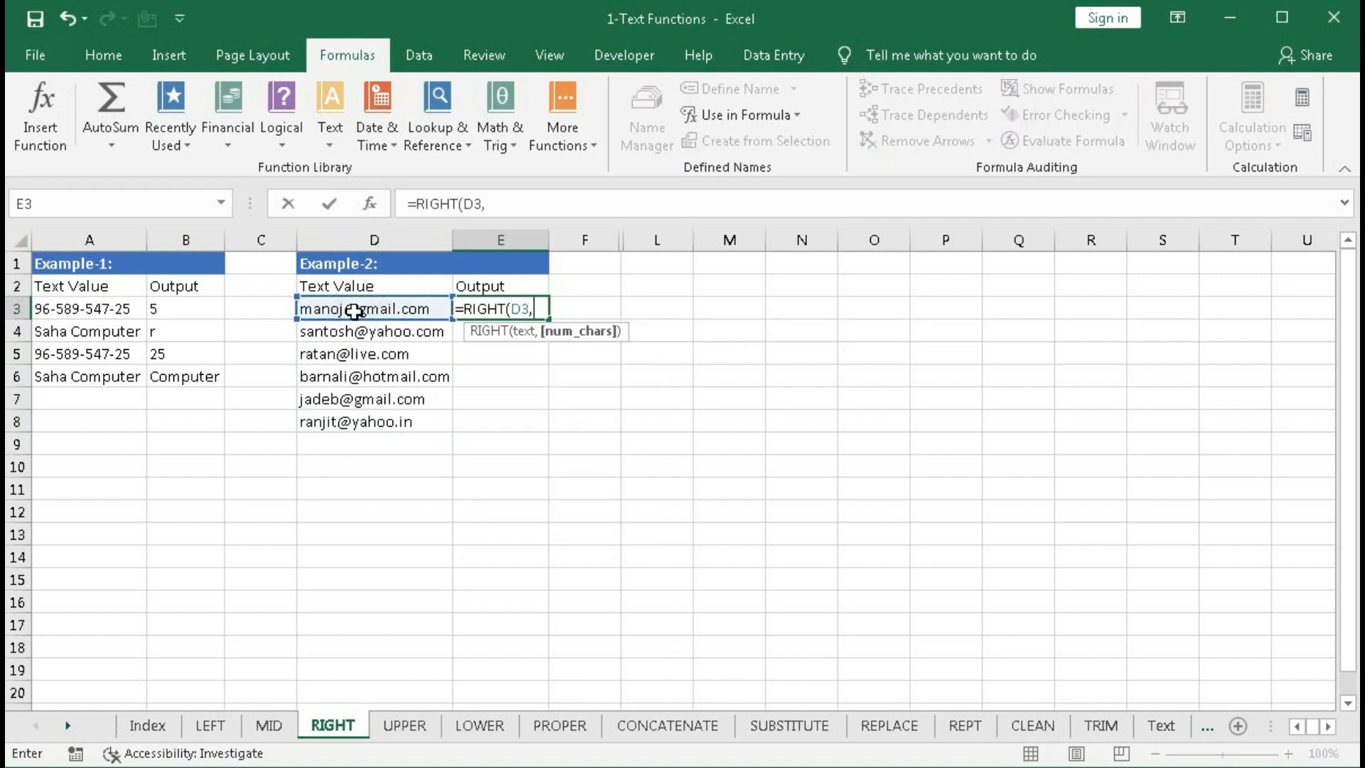
left_click(551, 333)
type("LEN(")
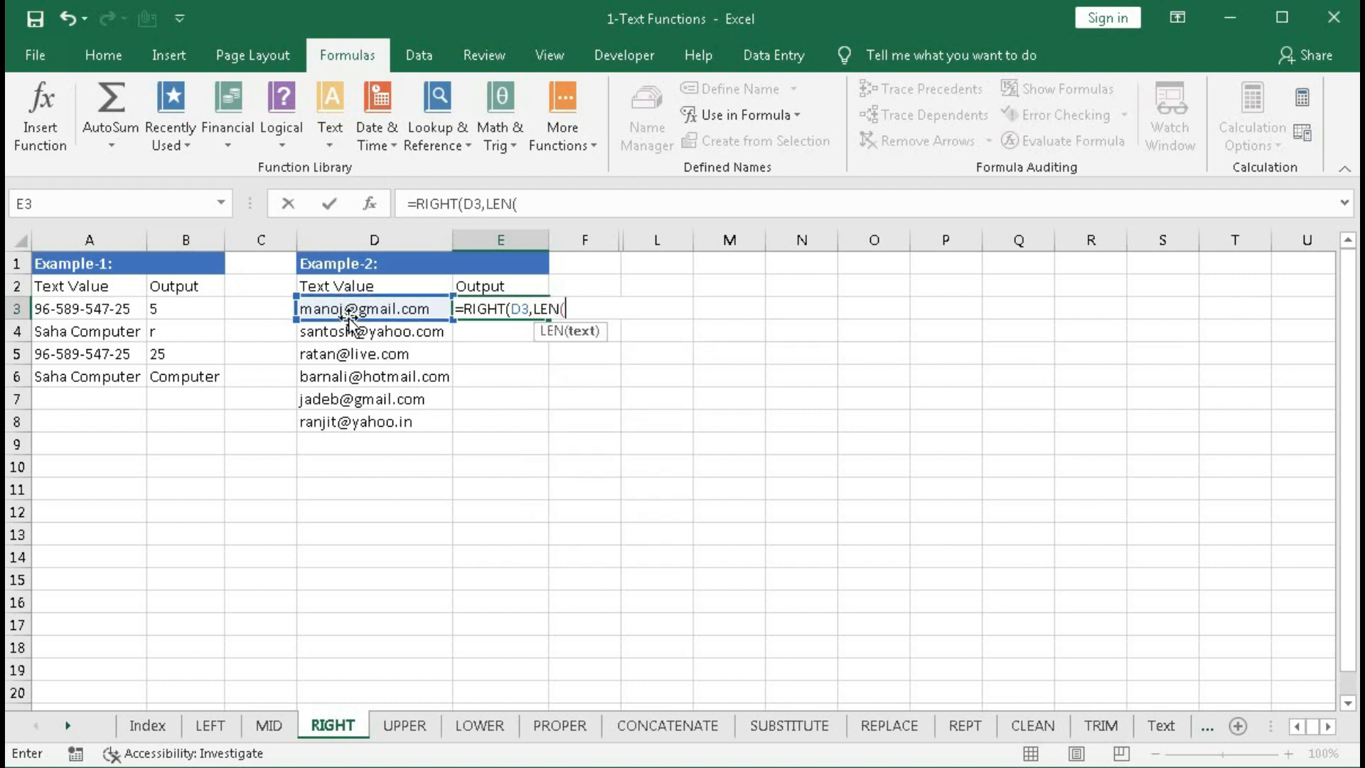
left_click(348, 310)
type(")-")
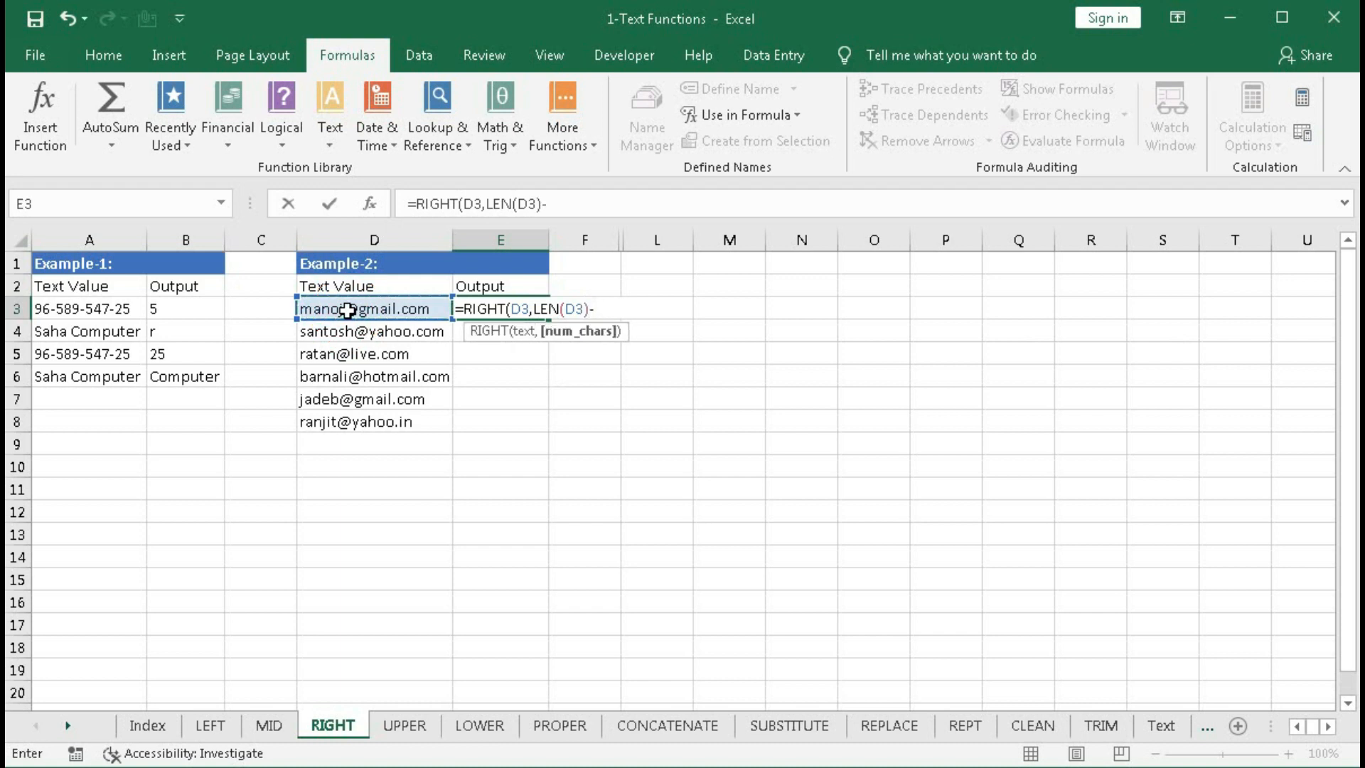
Complete the E3 formula with SEARCH("@",D3)) and fill it down to E8 to extract every e-mail domain.
type("se")
key("Tab")
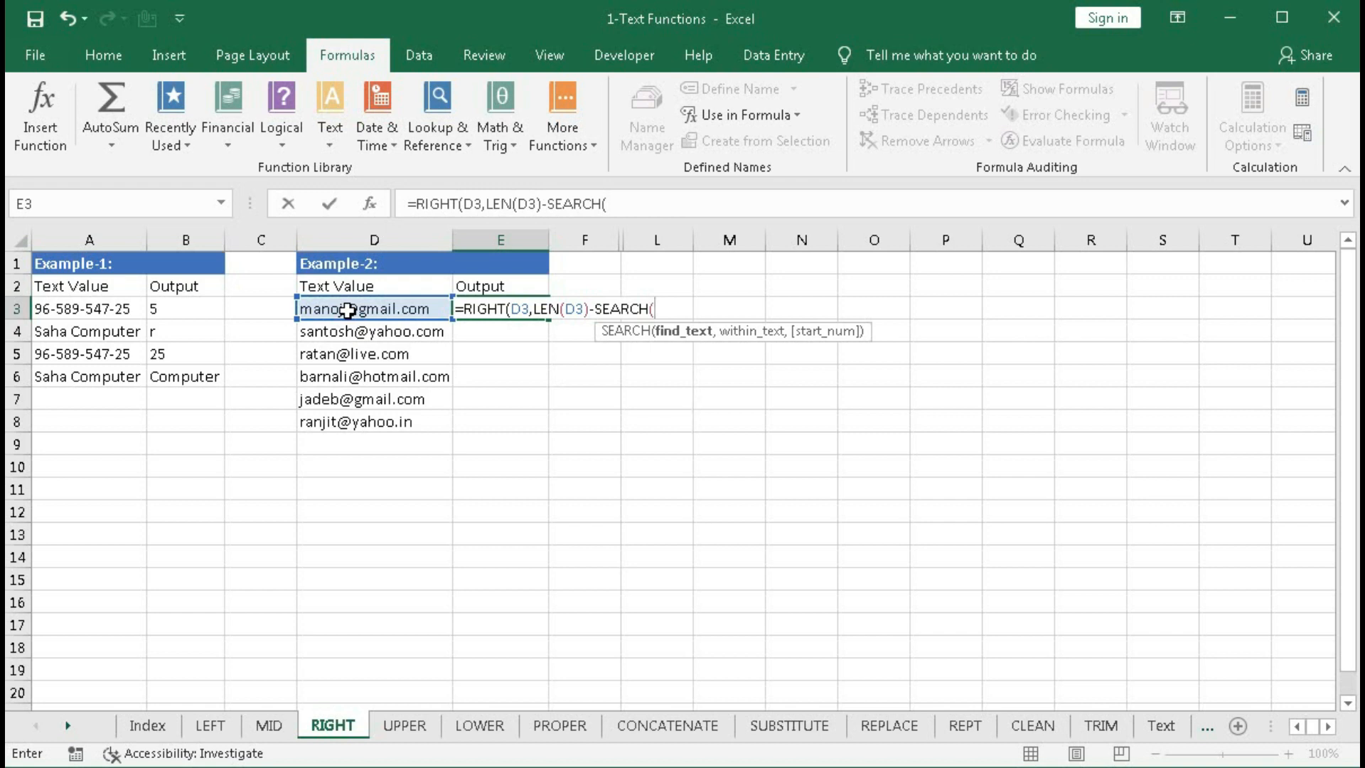
type("\"@\",")
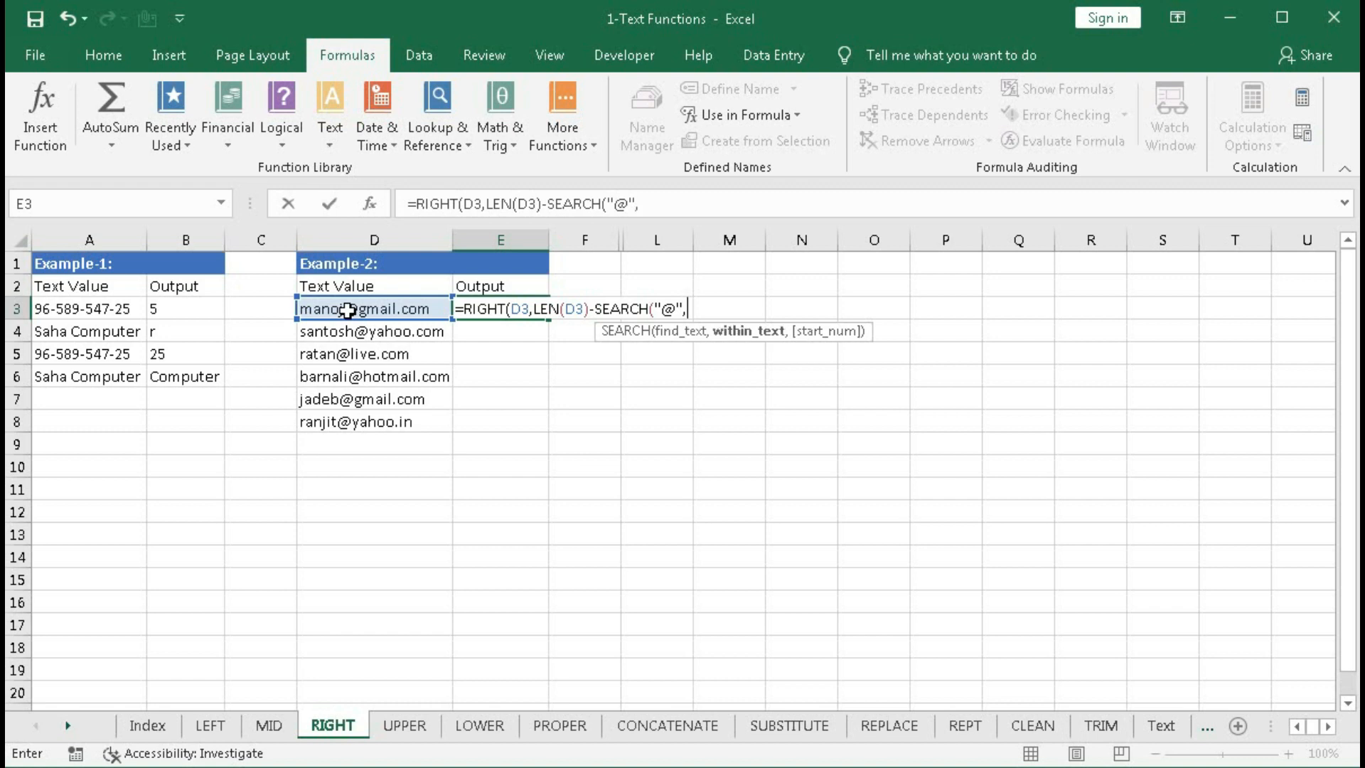
left_click(348, 310)
type(")")
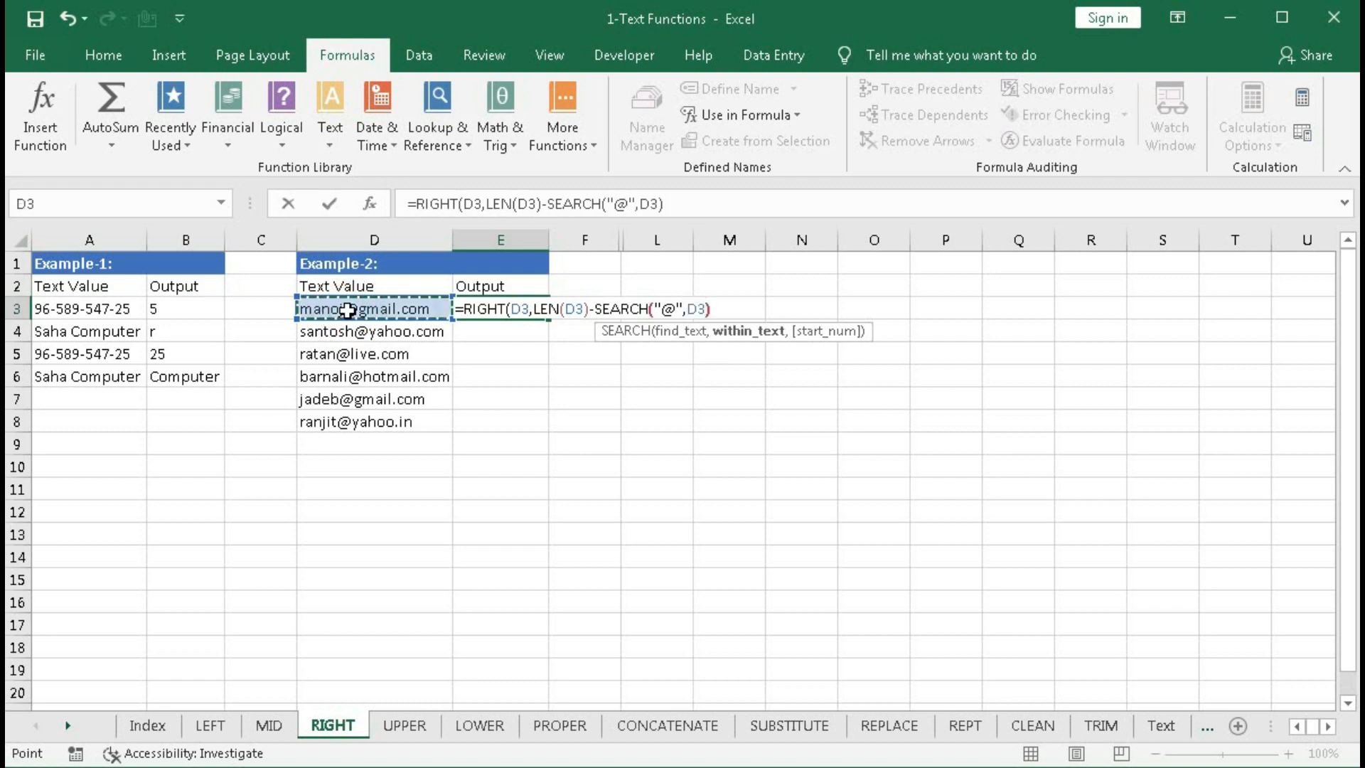
type(")")
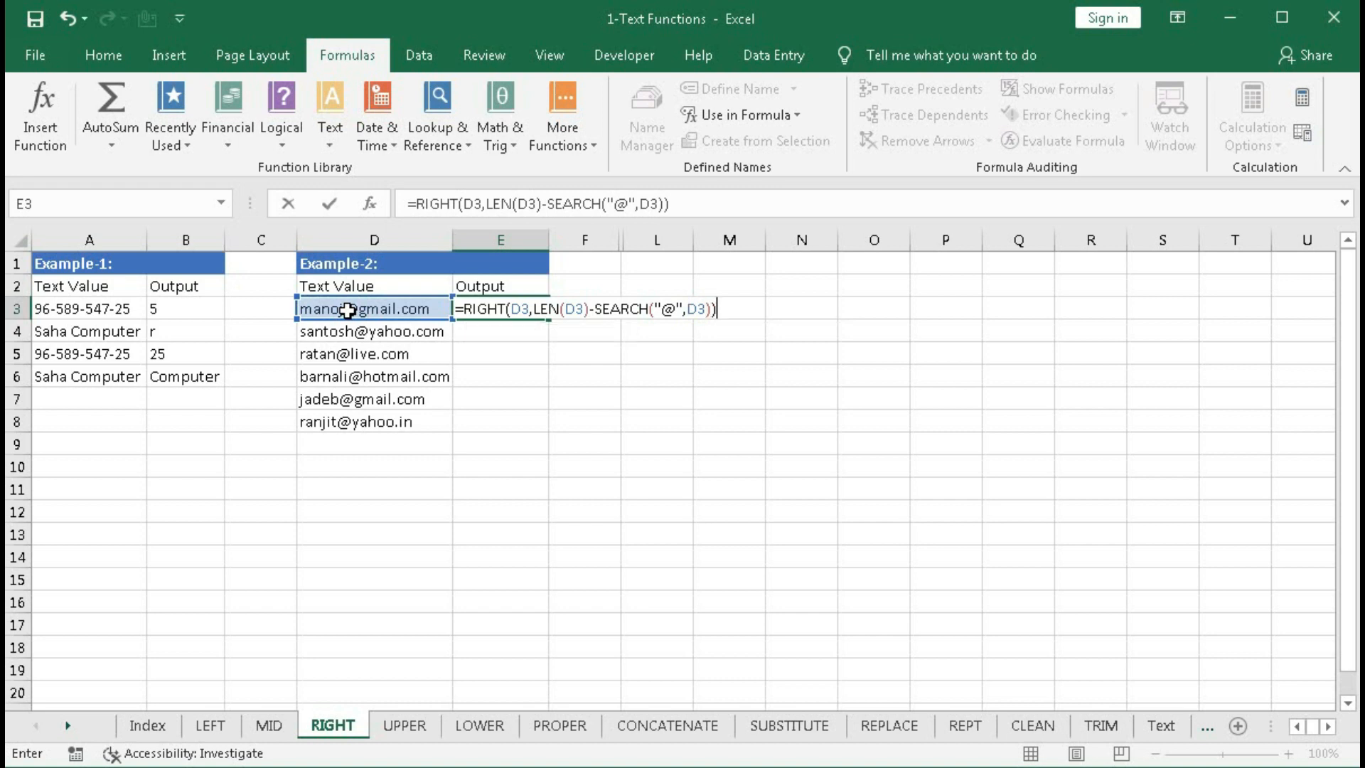
key("Return")
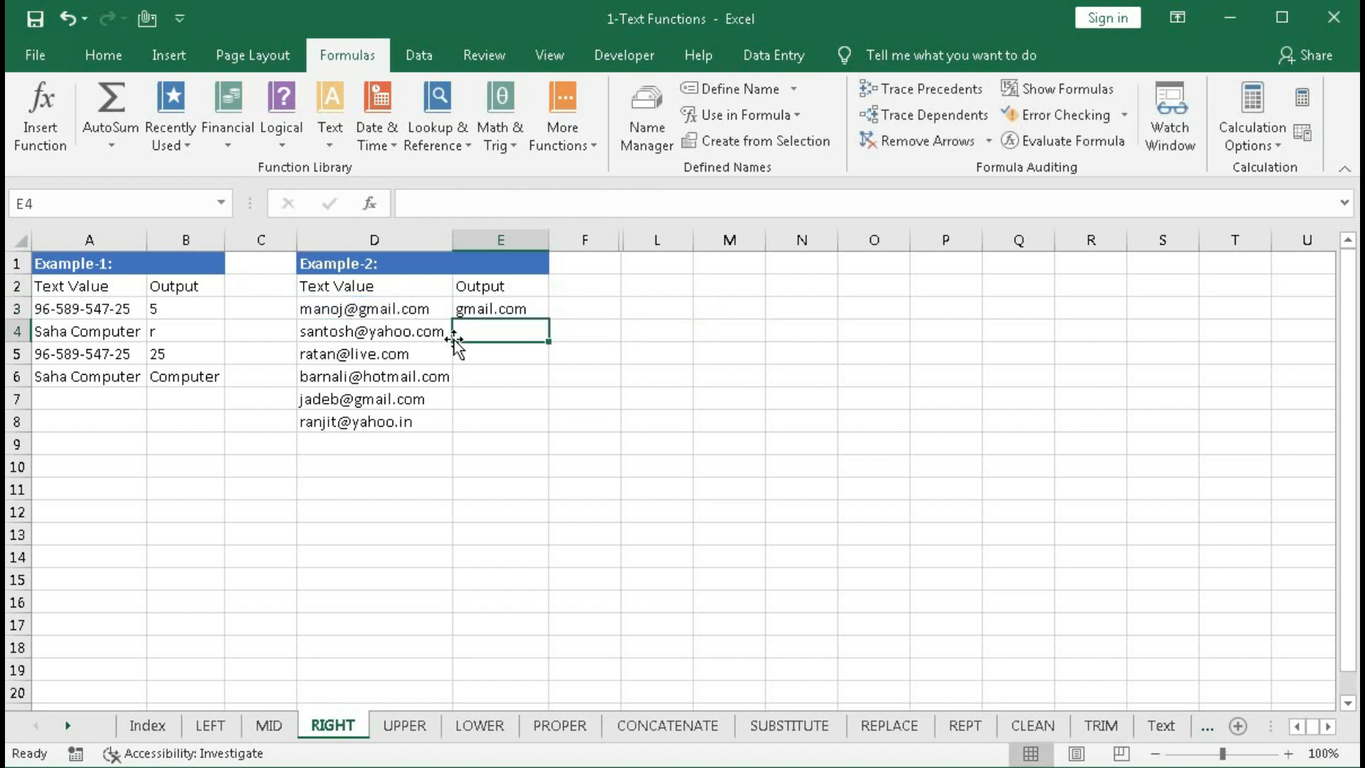
left_click(498, 308)
left_click_drag(542, 324, 546, 424)
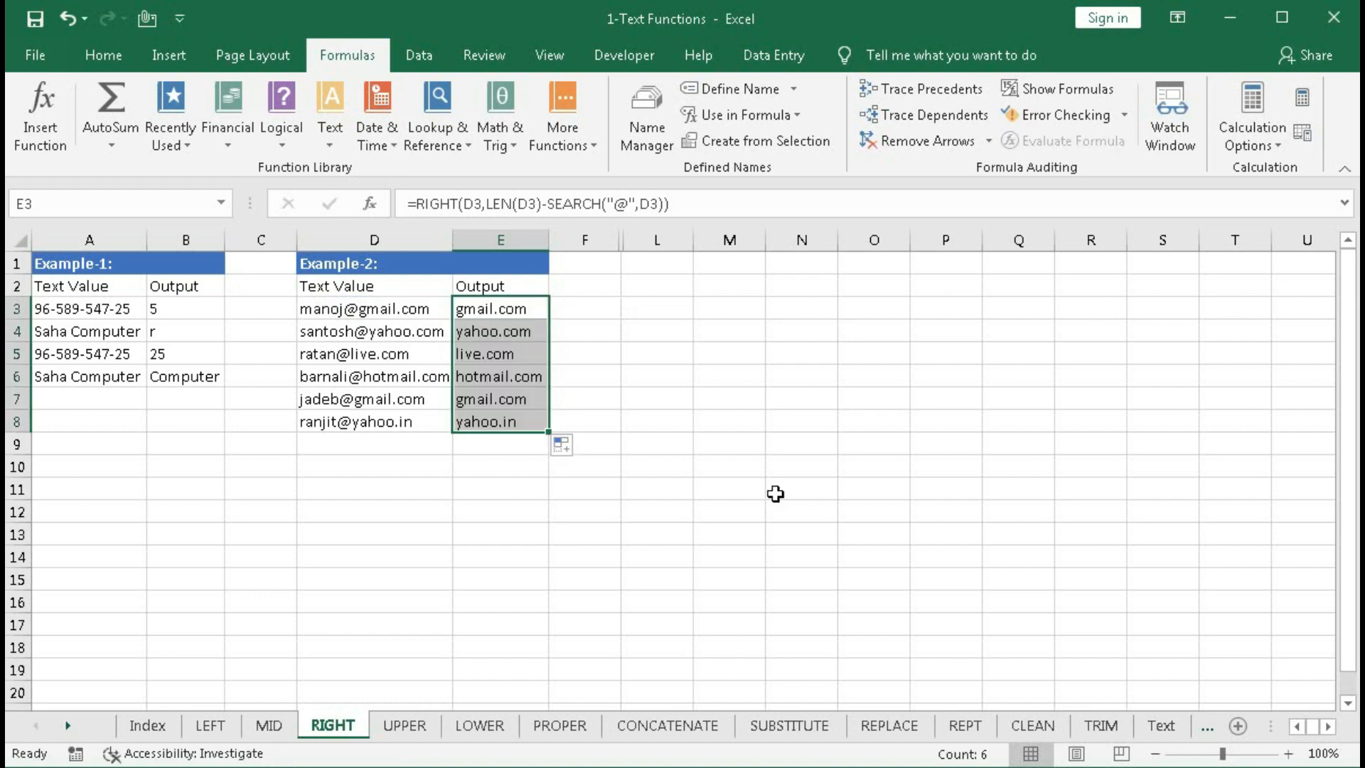